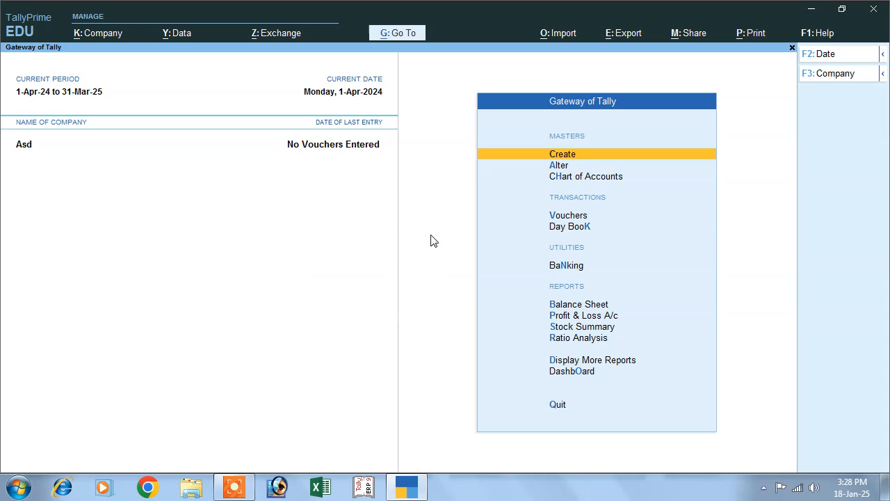
Step: Open the Company menu from the Gateway of Tally
{"action": "left_click", "coordinate": [98, 35]}
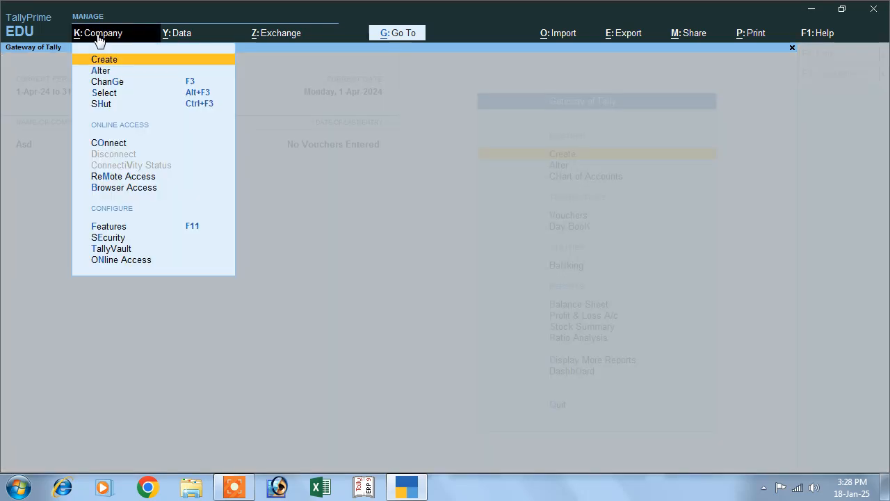
Step: In company features (F11), set Maintain Payroll and Enable Payroll Statutory to Yes
{"action": "left_click", "coordinate": [181, 232]}
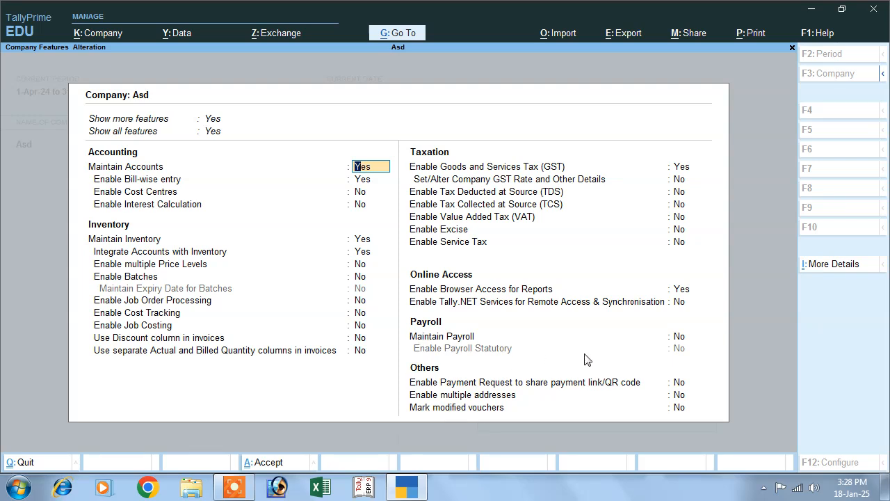
{"action": "left_click", "coordinate": [676, 338]}
{"action": "type", "text": "y"}
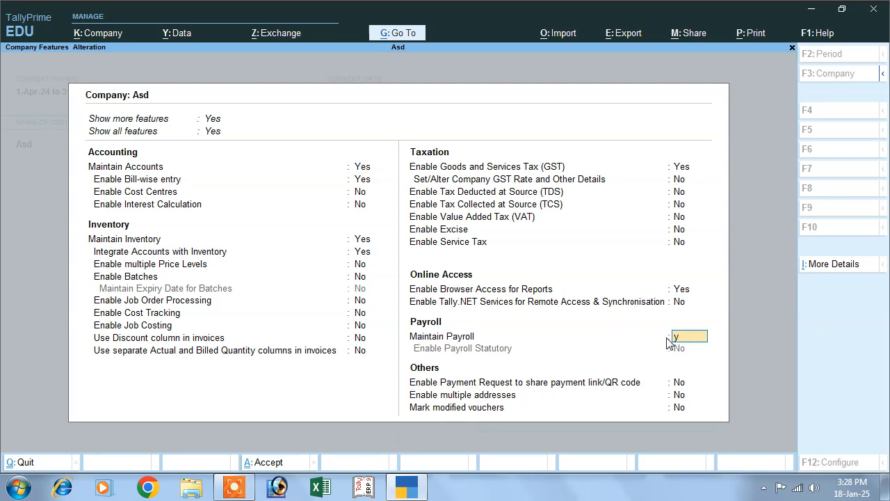
{"action": "key", "text": "Return"}
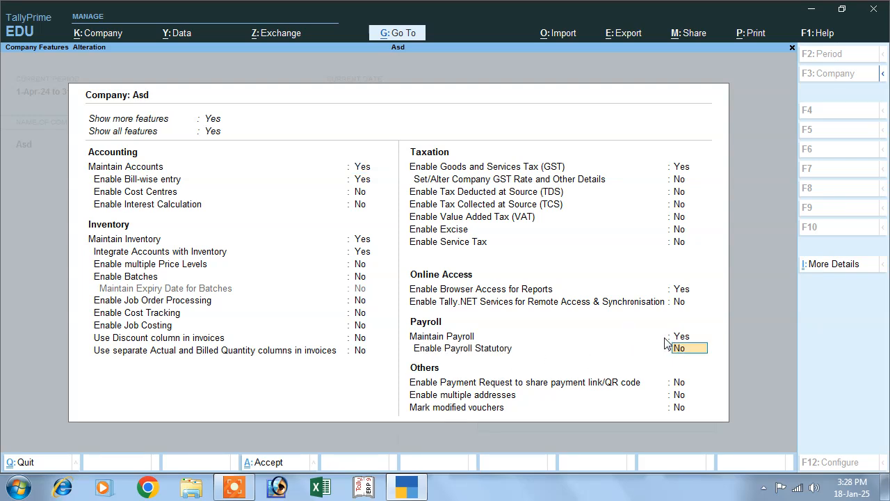
{"action": "type", "text": "y"}
{"action": "key", "text": "Return"}
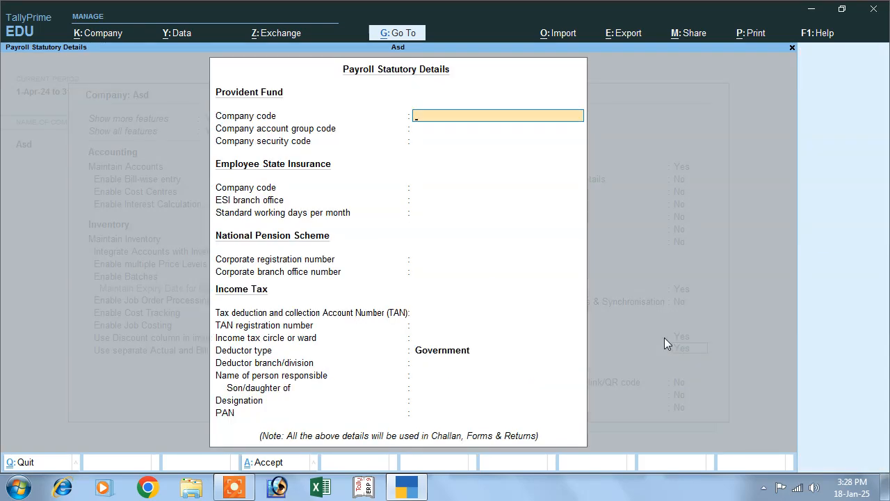
Step: Enter PF company code 5454, leaving account group, security and ESI codes blank
{"action": "type", "text": "5454"}
{"action": "key", "text": "Return"}
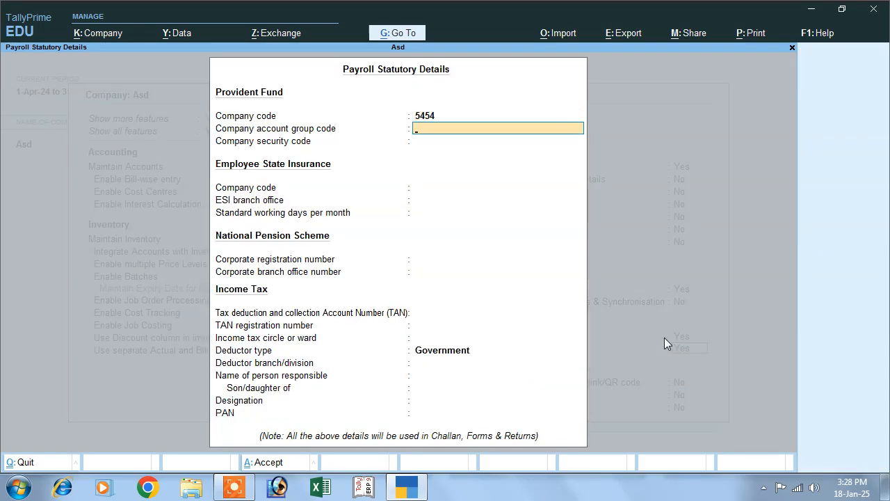
{"action": "key", "text": "Return"}
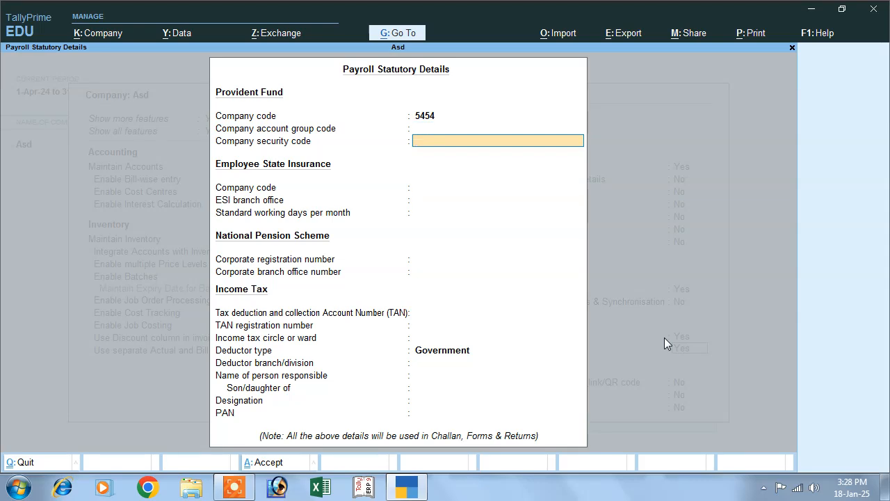
{"action": "key", "text": "Return"}
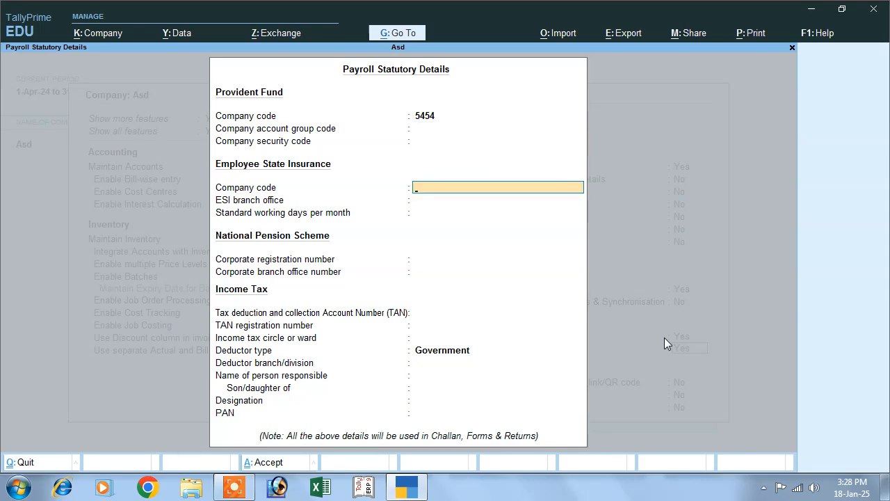
{"action": "key", "text": "Return"}
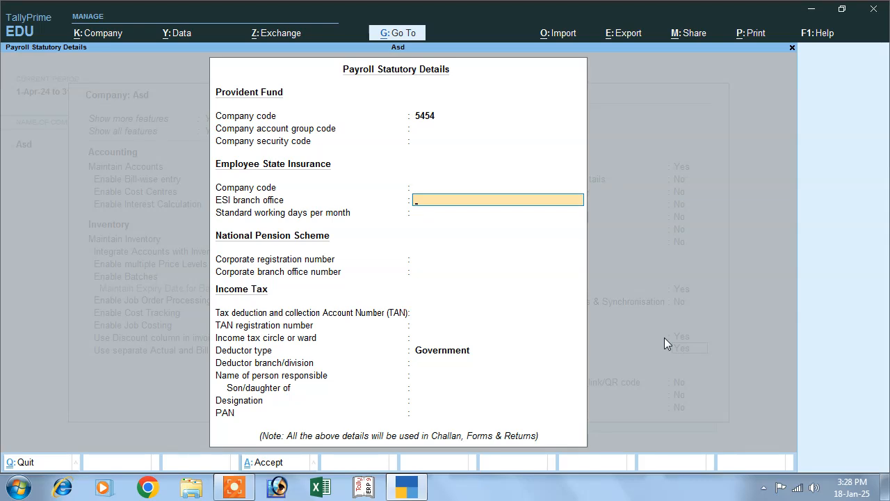
{"action": "key", "text": "Return"}
{"action": "key", "text": "Return"}
{"action": "key", "text": "Return"}
{"action": "key", "text": "Return"}
{"action": "key", "text": "Return"}
{"action": "key", "text": "Return"}
{"action": "key", "text": "Return"}
{"action": "key", "text": "Return"}
{"action": "key", "text": "Return"}
{"action": "key", "text": "Return"}
{"action": "key", "text": "Return"}
{"action": "key", "text": "Return"}
{"action": "key", "text": "Return"}
{"action": "key", "text": "Return"}
{"action": "key", "text": "Return"}
{"action": "key", "text": "Return"}
{"action": "key", "text": "Return"}
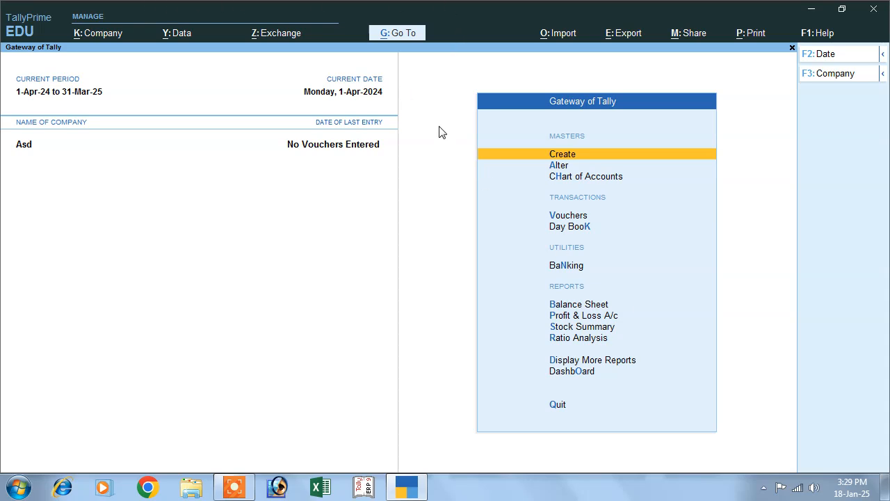
Step: Choose Create, then Employee from the Payroll Masters list
{"action": "left_click", "coordinate": [561, 156]}
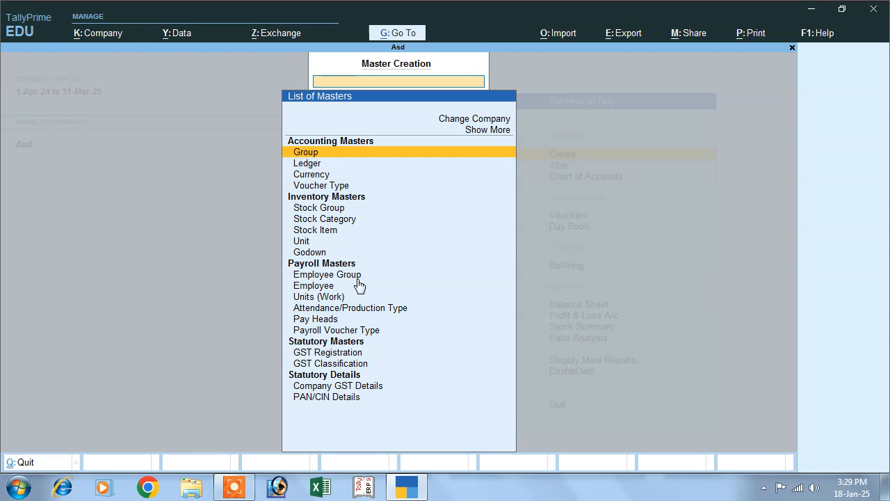
{"action": "left_click", "coordinate": [316, 286]}
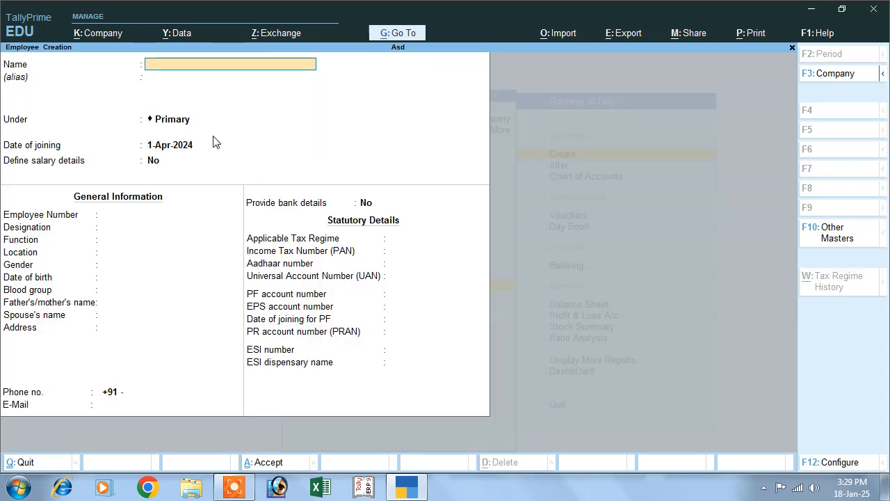
Step: Enter the employee's name and employee number, keeping Primary group and 1-Apr-2024 joining date
{"action": "type", "text": "Rahul"}
{"action": "key", "text": "Return"}
{"action": "key", "text": "Return"}
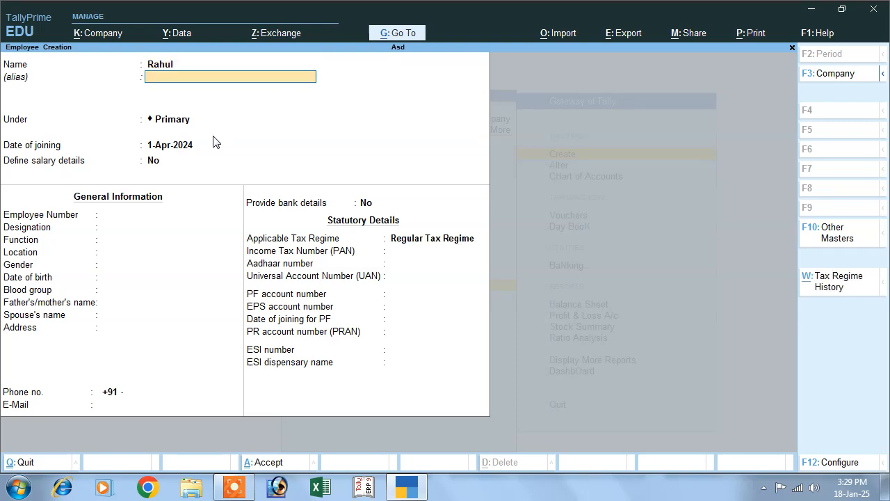
{"action": "key", "text": "Return"}
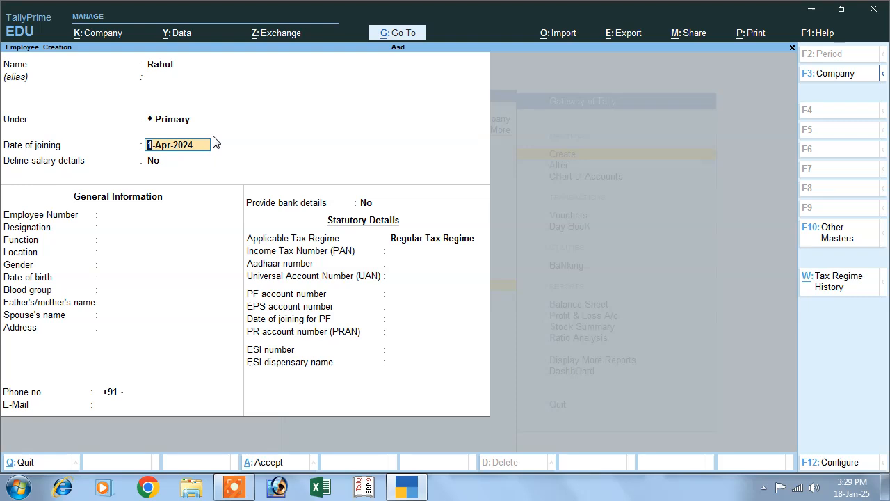
{"action": "key", "text": "Return"}
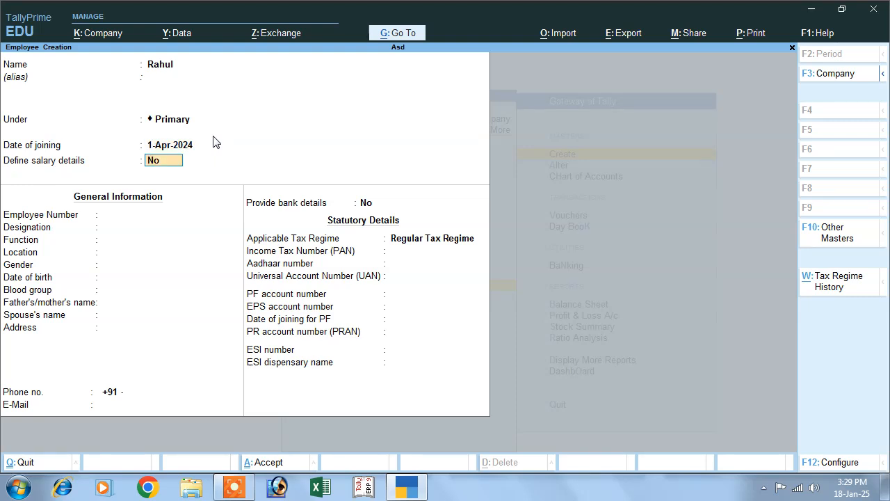
{"action": "key", "text": "Return"}
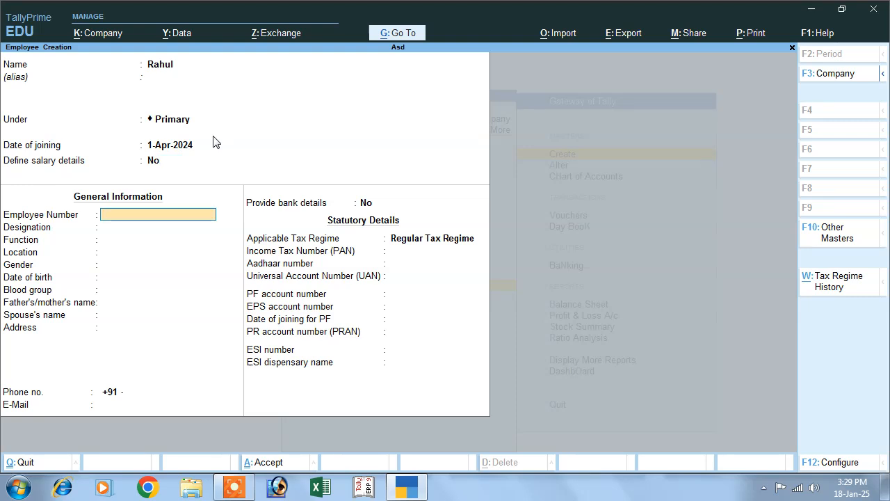
{"action": "type", "text": "545454"}
{"action": "key", "text": "Return"}
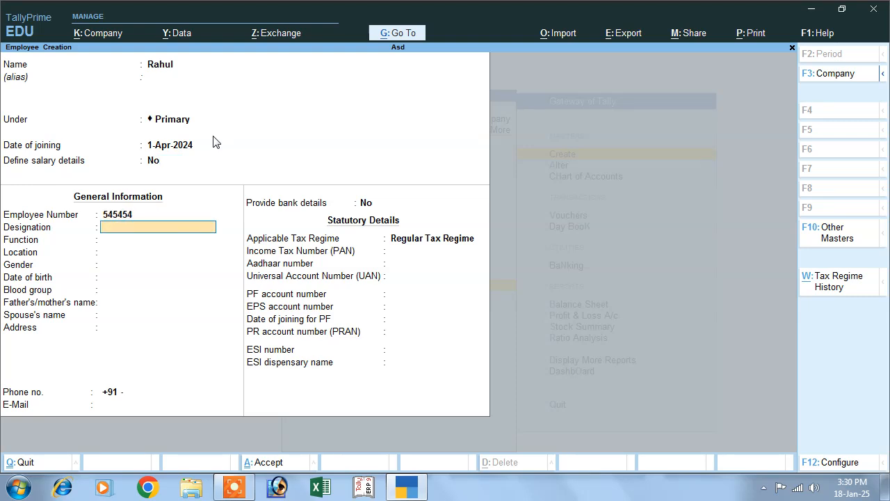
Step: Set gender to Male, fill in the address and phone number, and turn on bank details
{"action": "key", "text": "Return"}
{"action": "key", "text": "Return"}
{"action": "key", "text": "Return"}
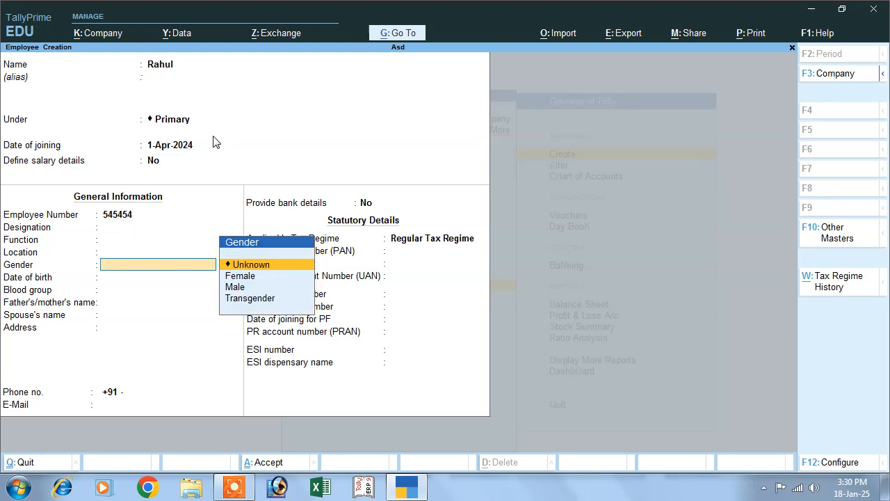
{"action": "key", "text": "Down"}
{"action": "key", "text": "Down"}
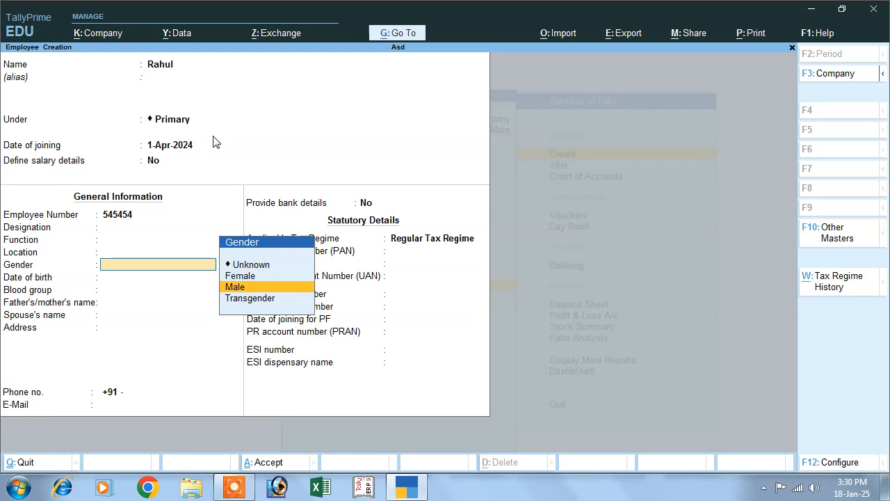
{"action": "key", "text": "Return"}
{"action": "key", "text": "Return"}
{"action": "key", "text": "Return"}
{"action": "key", "text": "Return"}
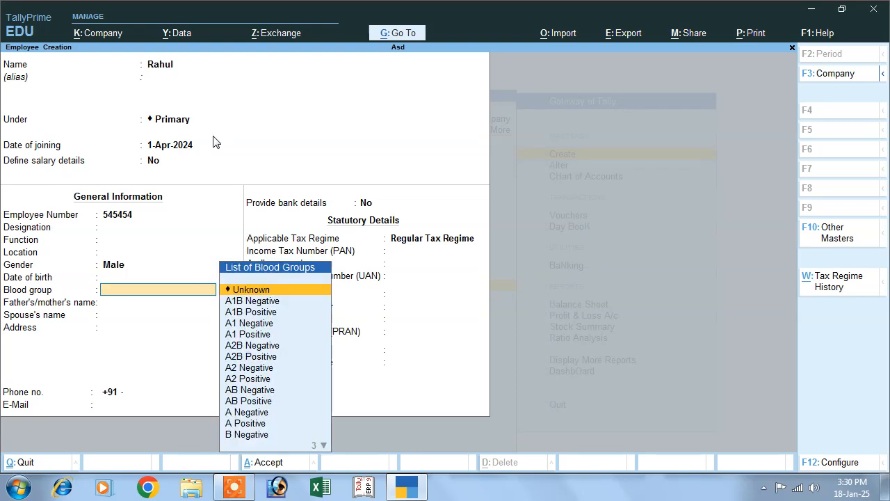
{"action": "key", "text": "Return"}
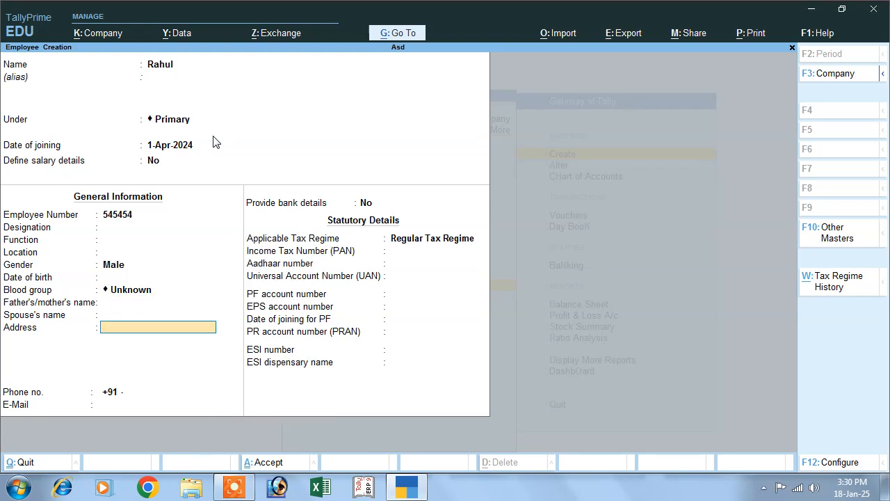
{"action": "type", "text": "D"}
{"action": "key", "text": "Return"}
{"action": "key", "text": "Return"}
{"action": "key", "text": "Return"}
{"action": "key", "text": "Return"}
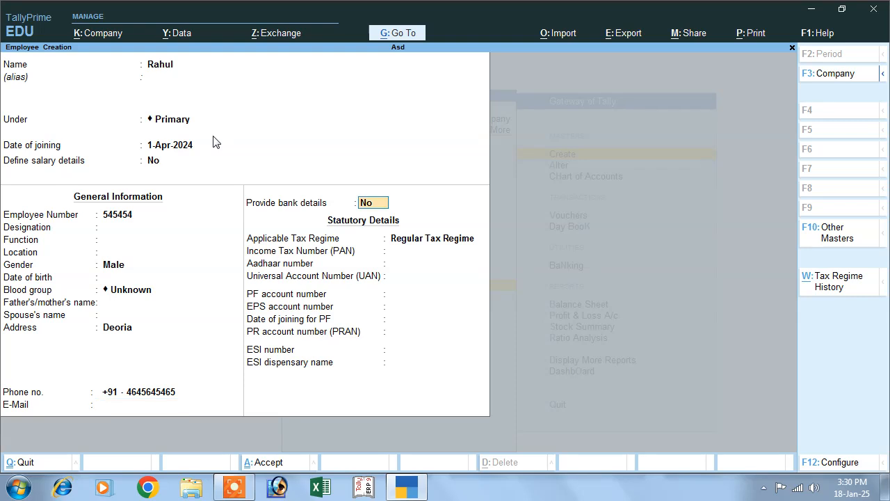
{"action": "key", "text": "y"}
{"action": "key", "text": "Return"}
Step: Fill in the bank account number, IFS code, new bank Sbi and Deoria branch, then accept
{"action": "key", "text": "Return"}
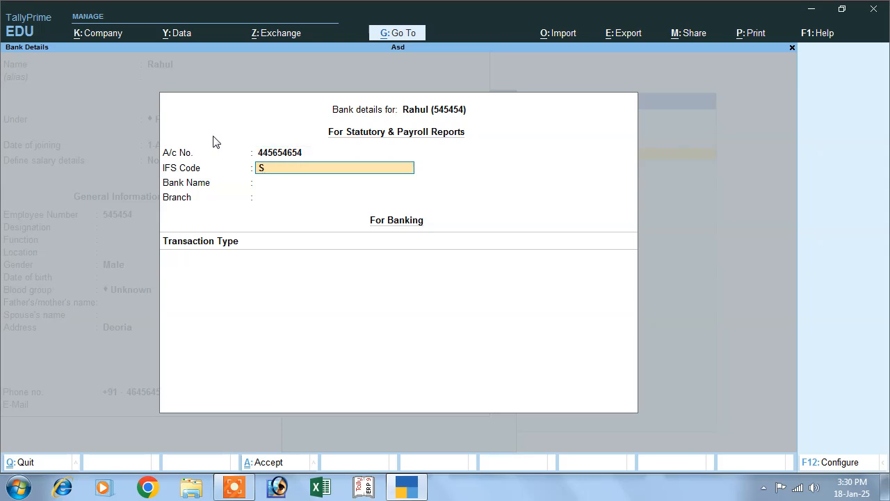
{"action": "type", "text": "SBI"}
{"action": "key", "text": "Return"}
{"action": "key", "text": "Return"}
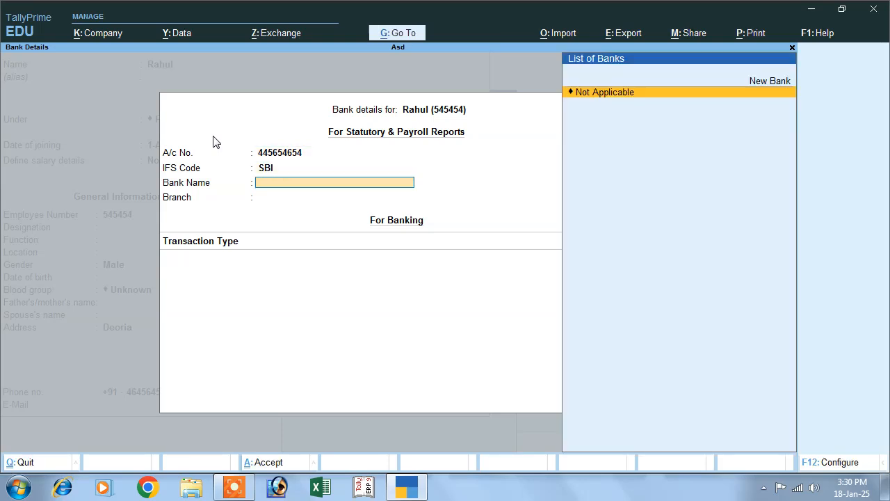
{"action": "type", "text": "Sbi"}
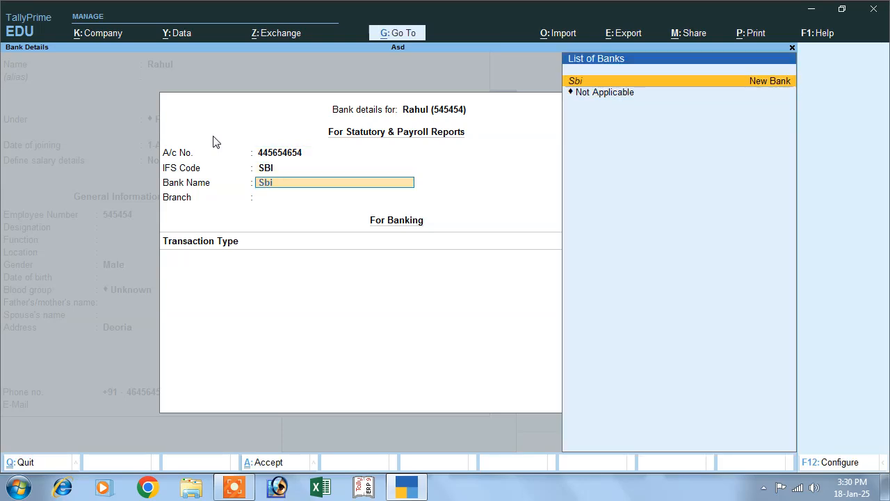
{"action": "key", "text": "Return"}
{"action": "key", "text": "Return"}
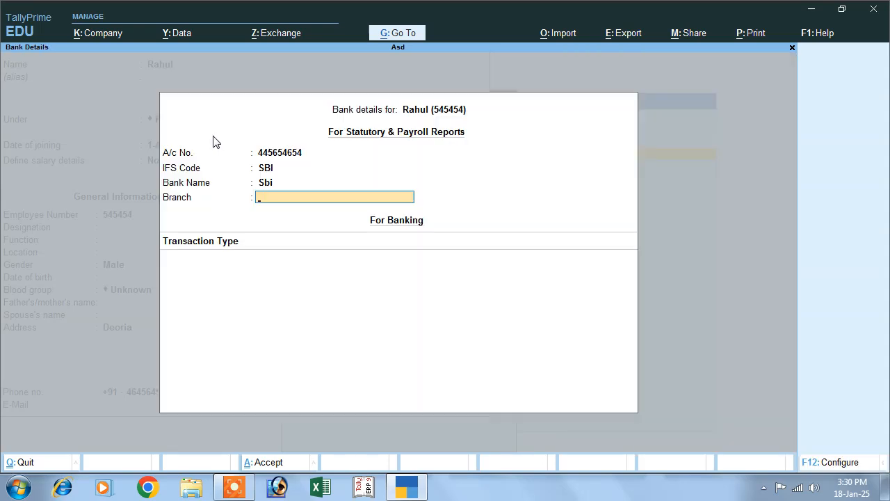
{"action": "type", "text": "S"}
{"action": "type", "text": "eo"}
{"action": "key", "text": "BackSpace"}
{"action": "key", "text": "BackSpace"}
{"action": "key", "text": "Return"}
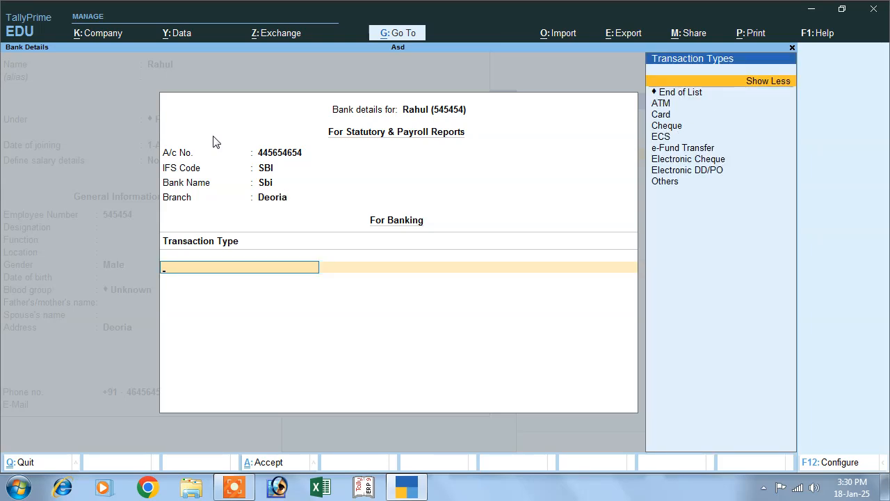
{"action": "key", "text": "Down"}
{"action": "key", "text": "Down"}
{"action": "key", "text": "Down"}
{"action": "key", "text": "Down"}
{"action": "key", "text": "Down"}
{"action": "key", "text": "Down"}
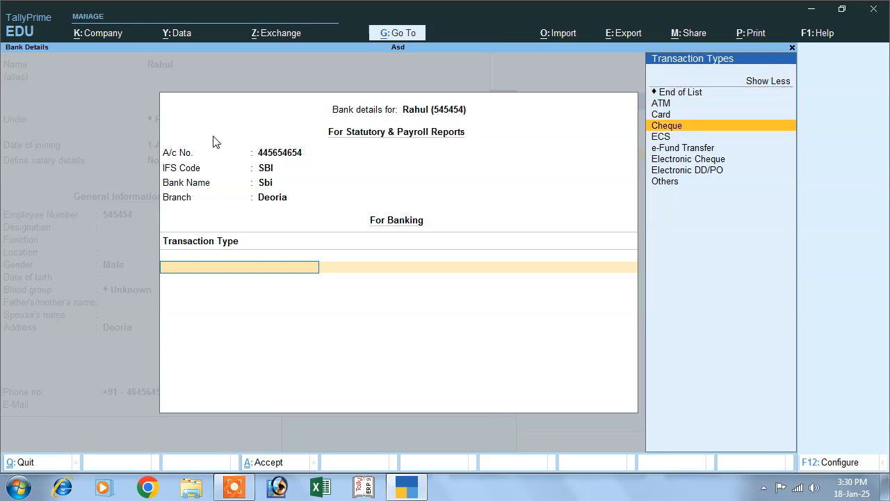
{"action": "key", "text": "Down"}
{"action": "key", "text": "Down"}
{"action": "key", "text": "Down"}
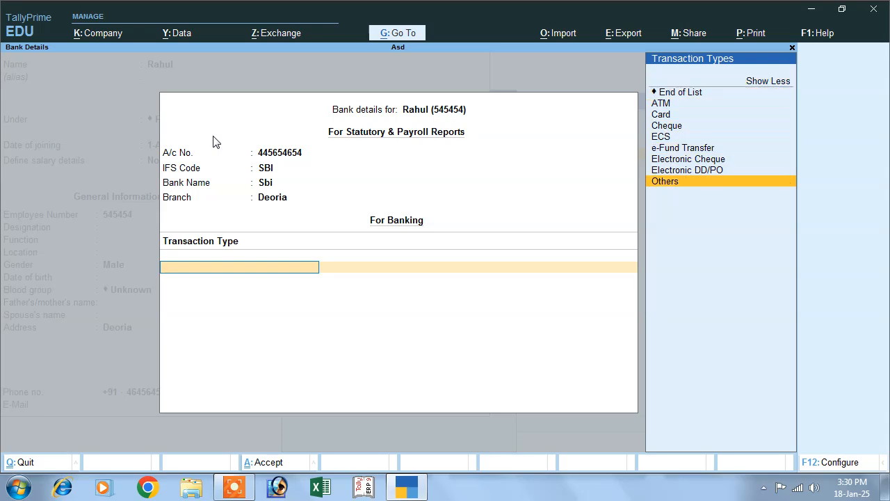
{"action": "key", "text": "ctrl+a"}
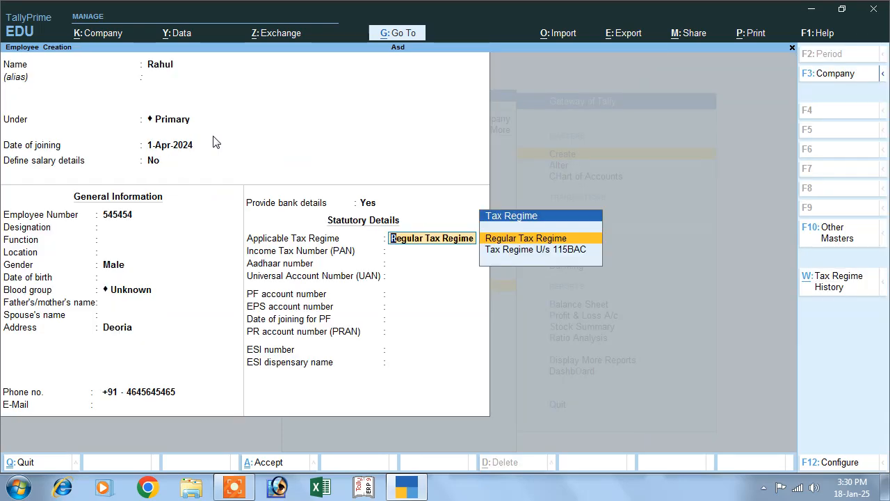
Step: Keep the Regular Tax Regime, skip the PAN, UAN and ESI fields, and save the employee
{"action": "key", "text": "Return"}
{"action": "key", "text": "Return"}
{"action": "key", "text": "Return"}
{"action": "key", "text": "Up"}
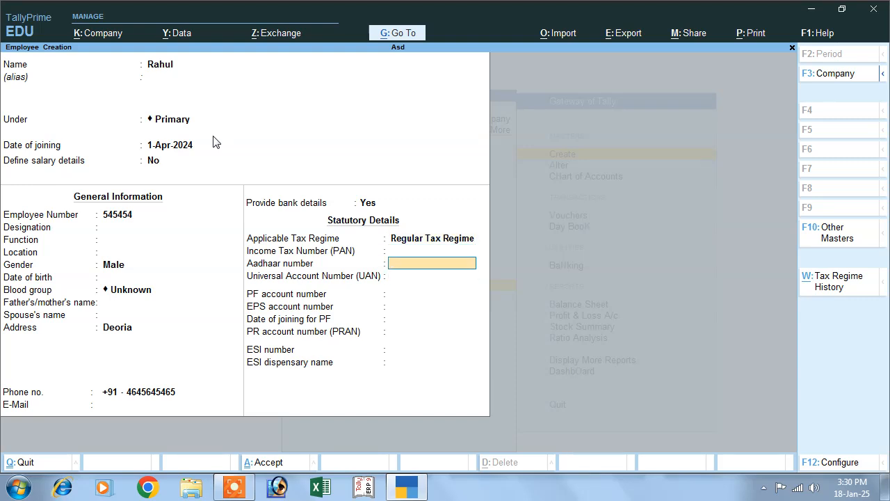
{"action": "key", "text": "Up"}
{"action": "key", "text": "Return"}
{"action": "key", "text": "Return"}
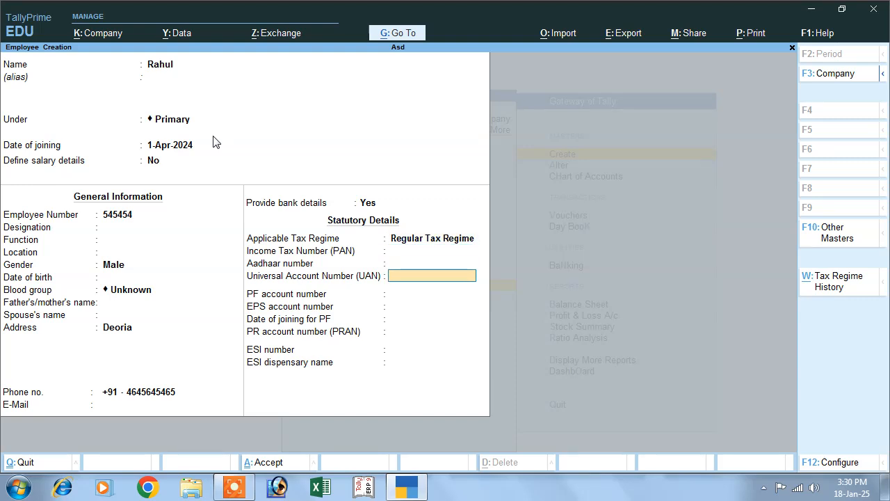
{"action": "key", "text": "Return"}
{"action": "key", "text": "Return"}
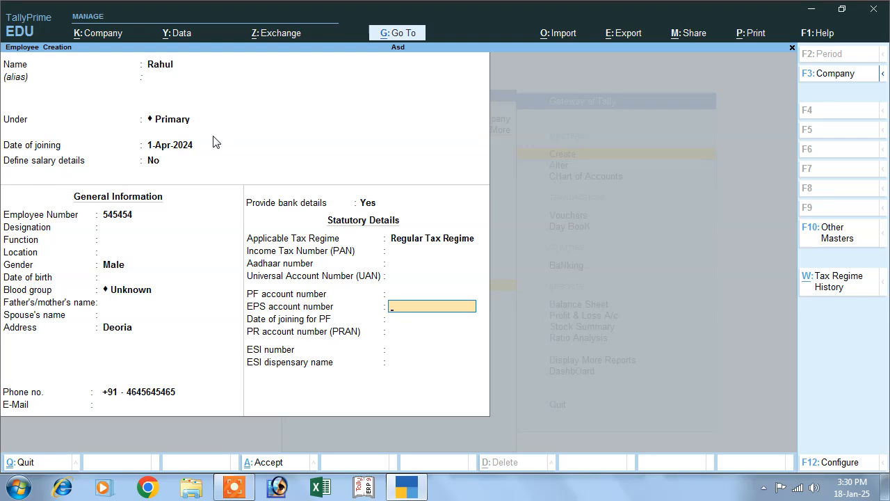
{"action": "key", "text": "Return"}
{"action": "key", "text": "Return"}
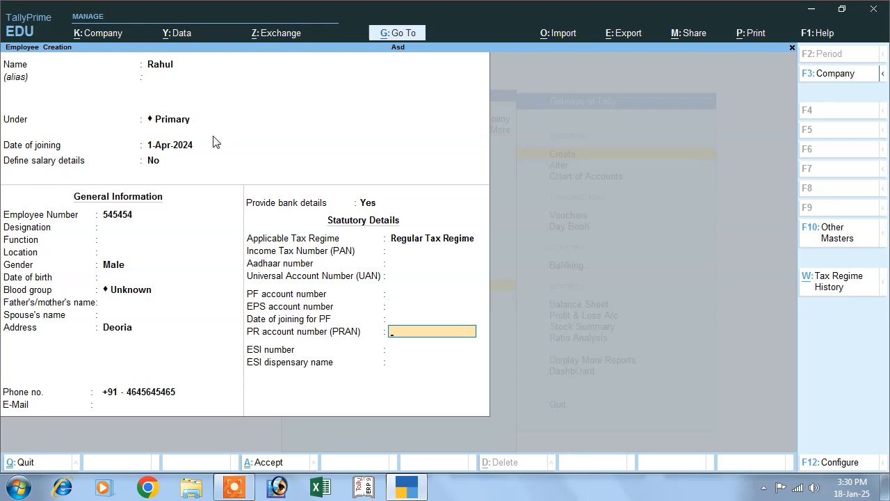
{"action": "key", "text": "Return"}
{"action": "key", "text": "Return"}
{"action": "key", "text": "Return"}
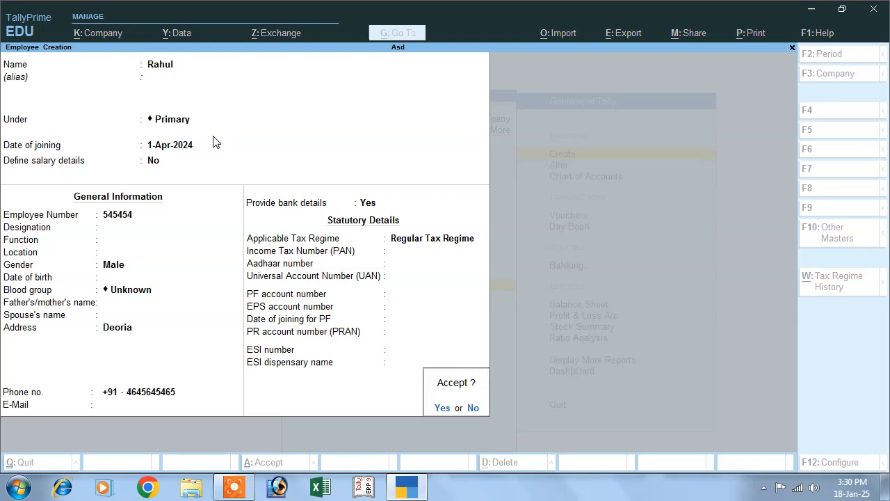
{"action": "key", "text": "y"}
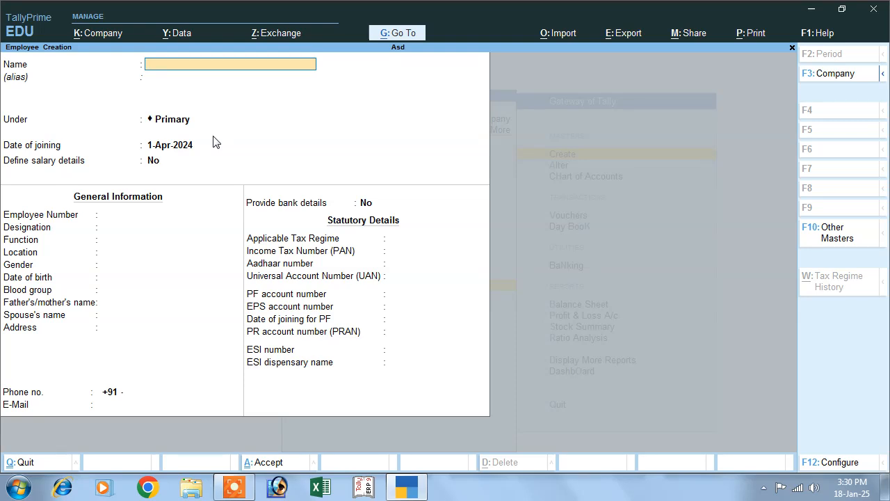
{"action": "key", "text": "Escape"}
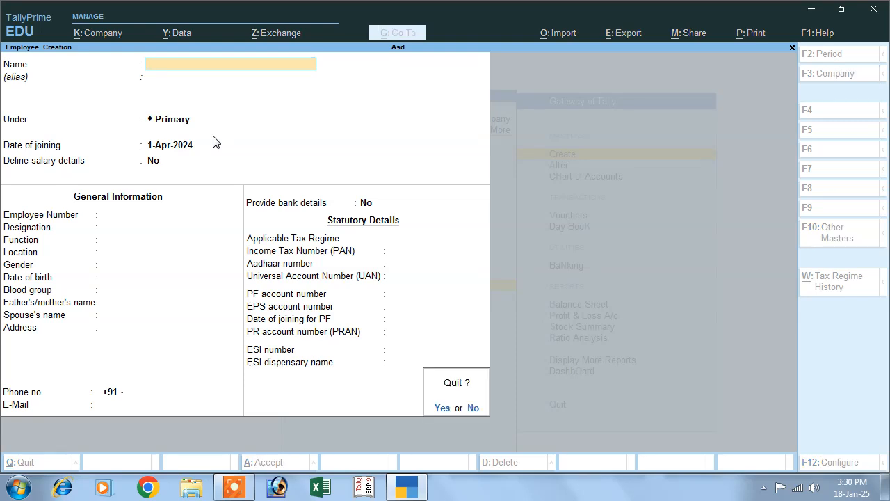
Step: Quit the blank employee form and start a work unit with symbol hrs, formal name Hours
{"action": "key", "text": "y"}
{"action": "key", "text": "Down"}
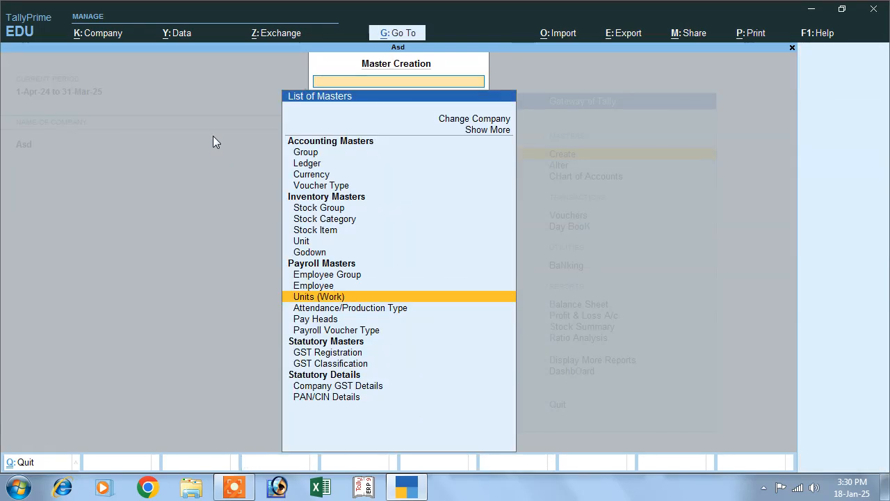
{"action": "key", "text": "Return"}
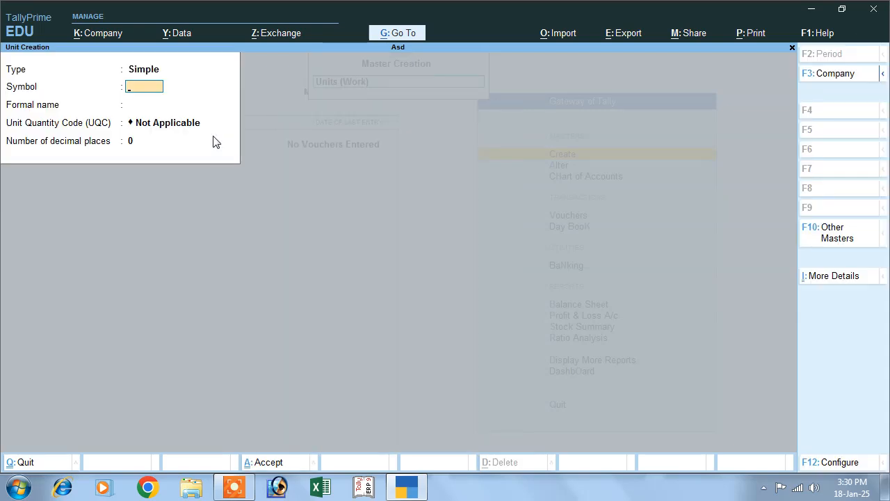
{"action": "key", "text": "Return"}
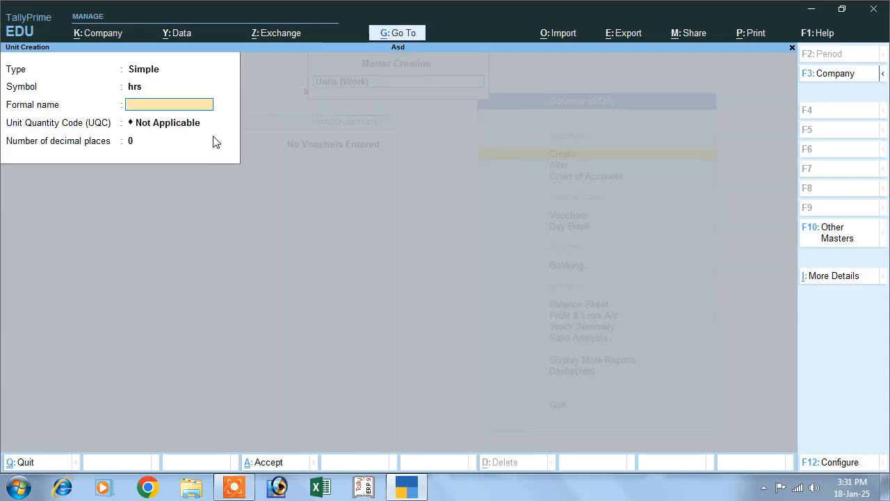
{"action": "type", "text": "Hours"}
{"action": "key", "text": "Return"}
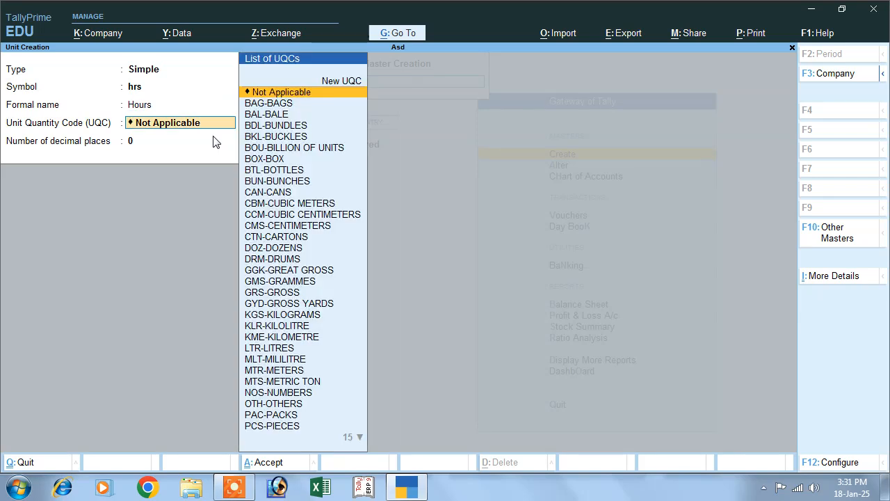
Step: Set UQC to hrs with 0 decimal places, save the unit and close the form
{"action": "type", "text": "h"}
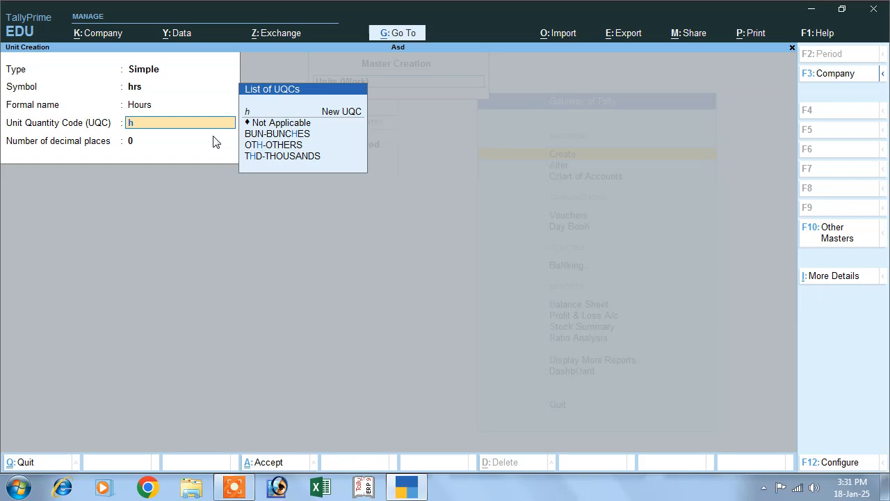
{"action": "type", "text": "rs"}
{"action": "key", "text": "Return"}
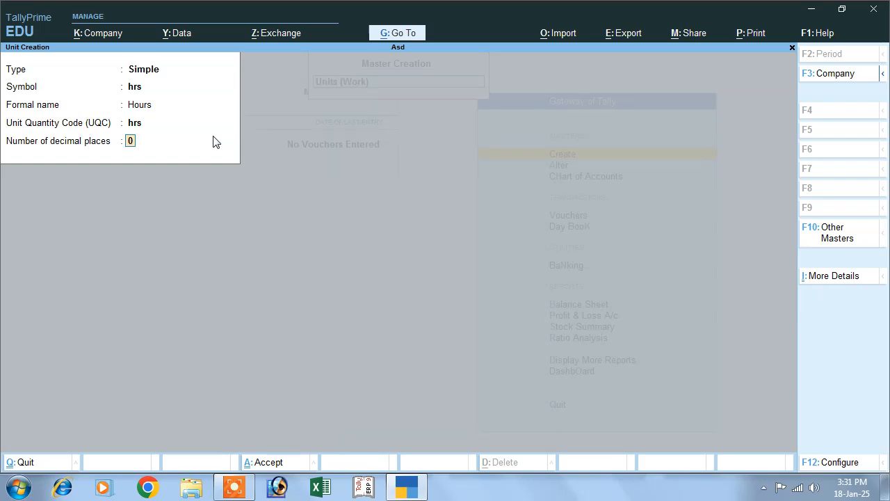
{"action": "key", "text": "Up"}
{"action": "key", "text": "Return"}
{"action": "key", "text": "Return"}
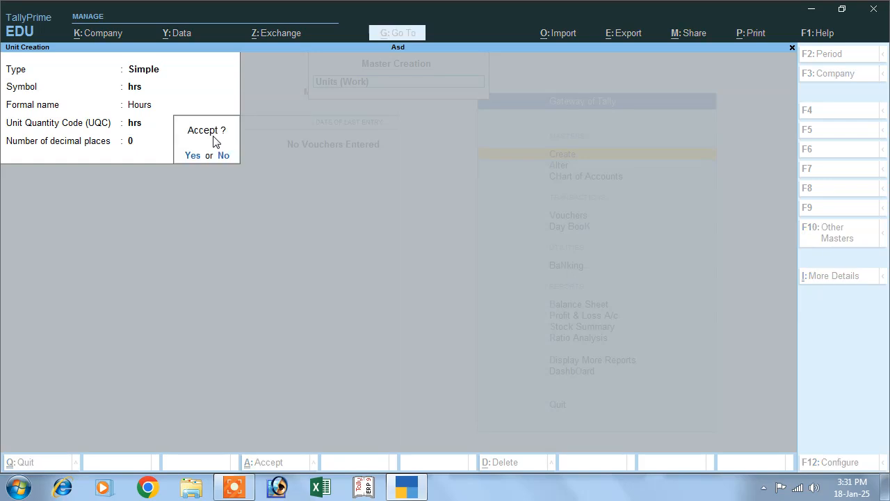
{"action": "key", "text": "Return"}
{"action": "key", "text": "Escape"}
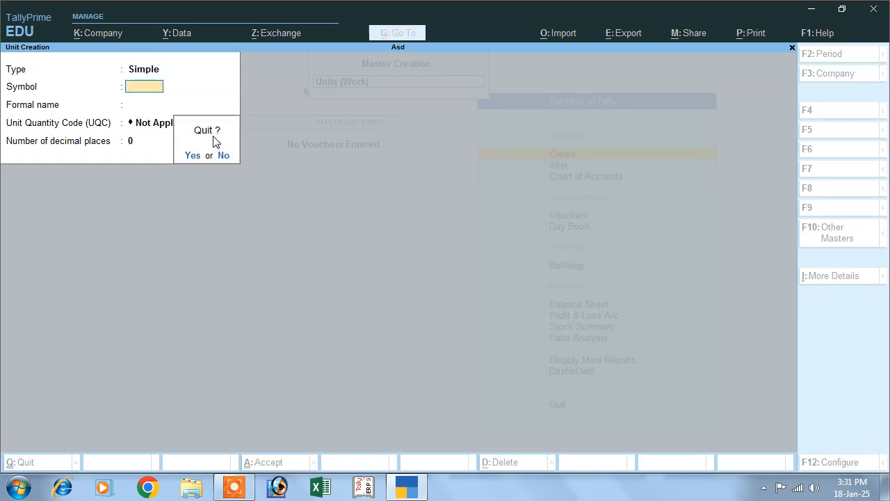
{"action": "key", "text": "Return"}
{"action": "key", "text": "Down"}
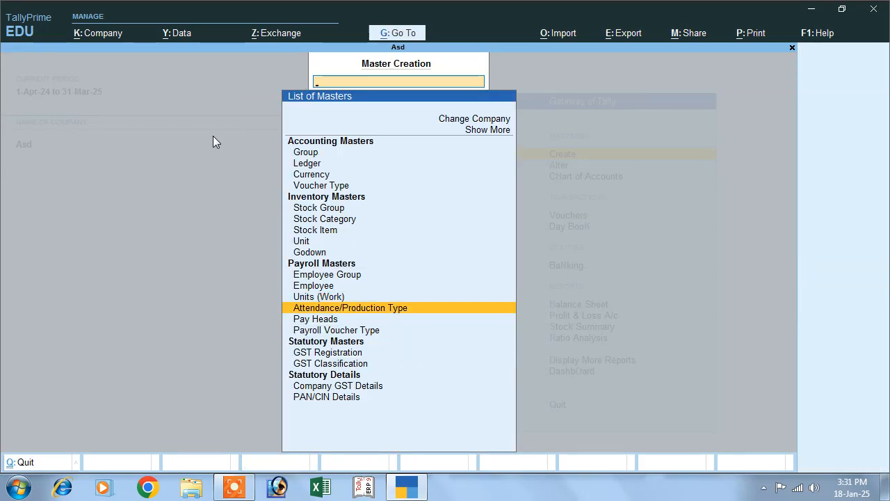
Step: Create pay head Basic Salary as fixed Earnings for Employees under Indirect Expenses
{"action": "key", "text": "Down"}
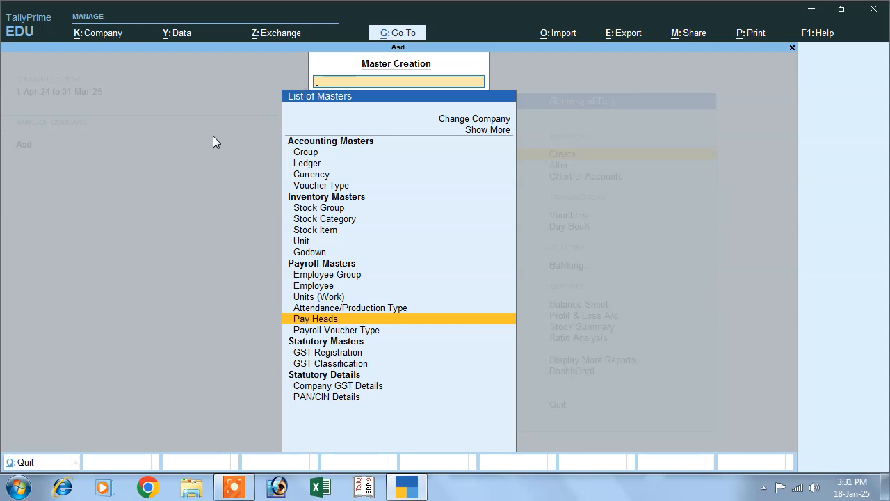
{"action": "key", "text": "Return"}
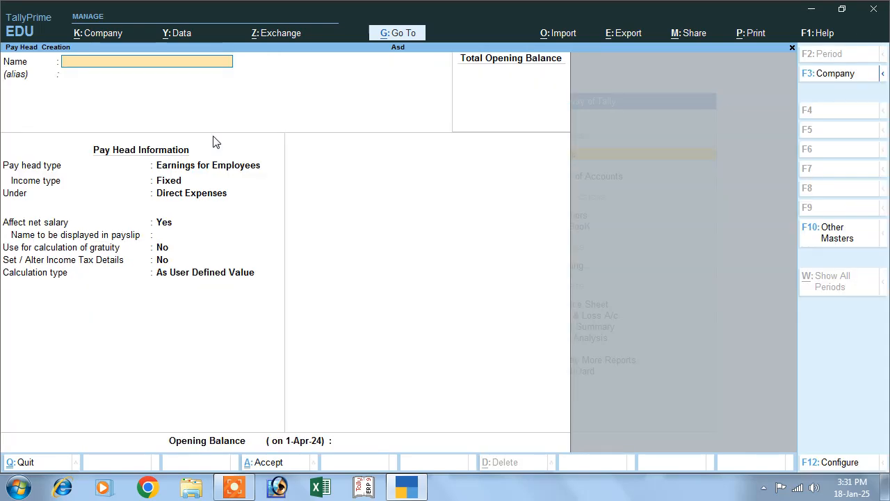
{"action": "type", "text": "Bs"}
{"action": "type", "text": "asic"}
{"action": "type", "text": " Sal"}
{"action": "key", "text": "Return"}
{"action": "key", "text": "Return"}
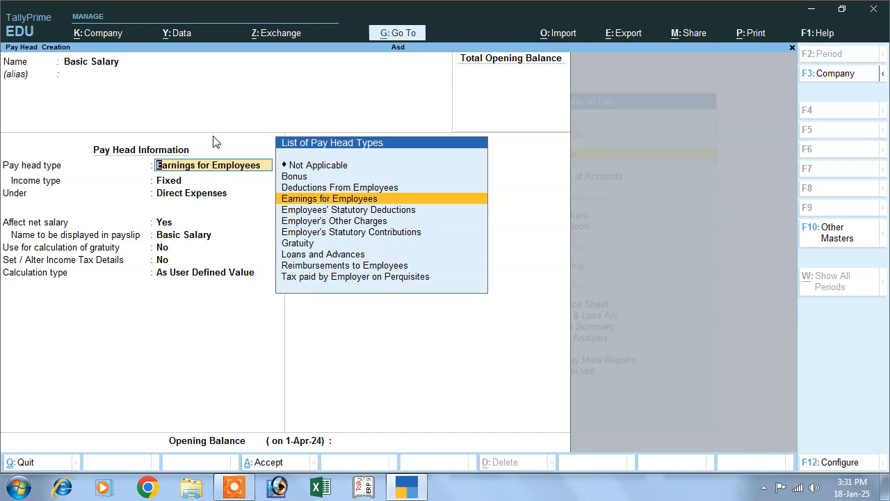
{"action": "key", "text": "Return"}
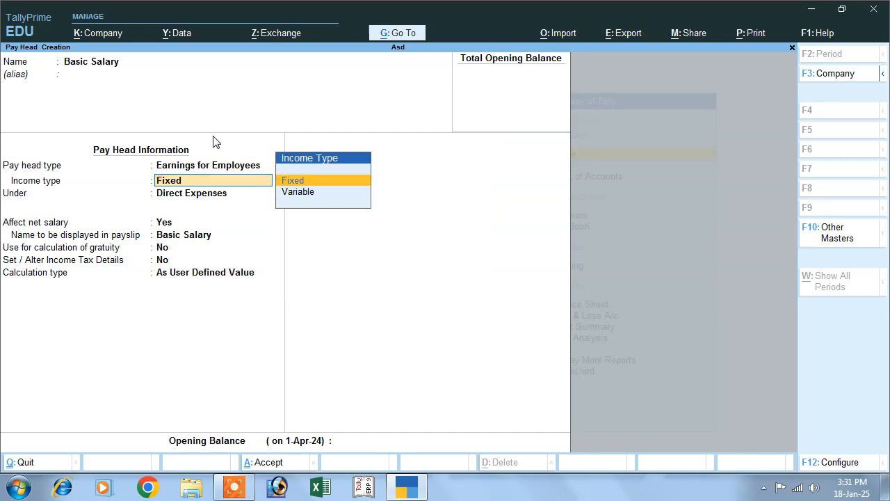
{"action": "key", "text": "Return"}
{"action": "type", "text": "I"}
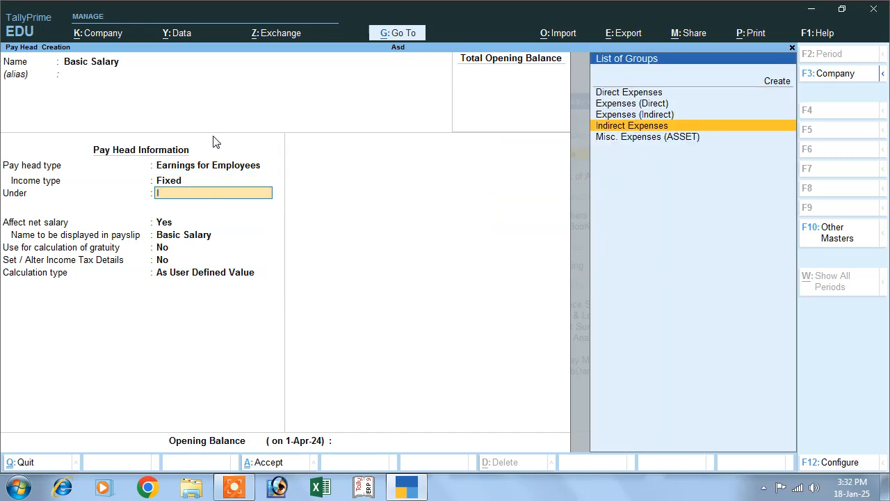
{"action": "key", "text": "Return"}
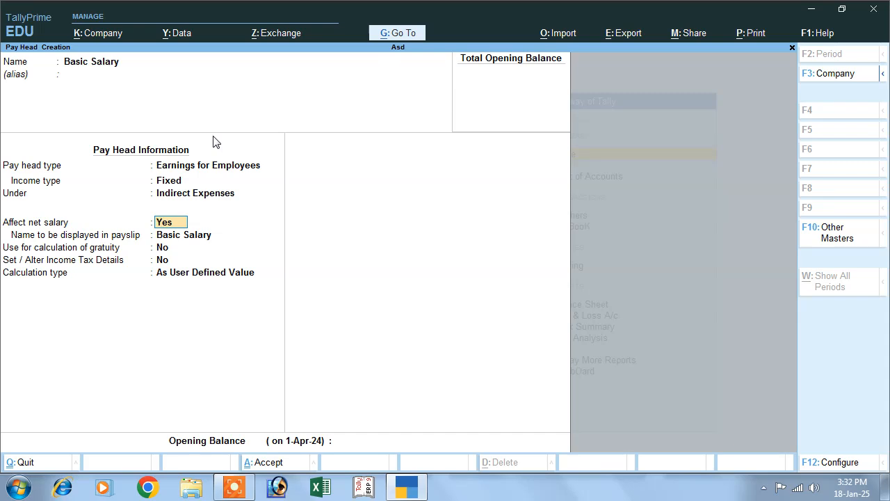
Step: Keep it affecting net salary with no gratuity, and set calculation type to On Attendance
{"action": "key", "text": "Return"}
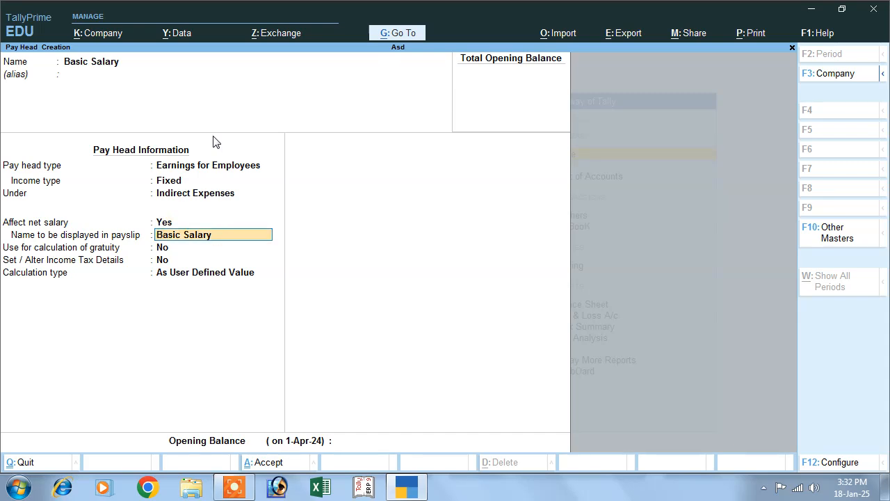
{"action": "key", "text": "Return"}
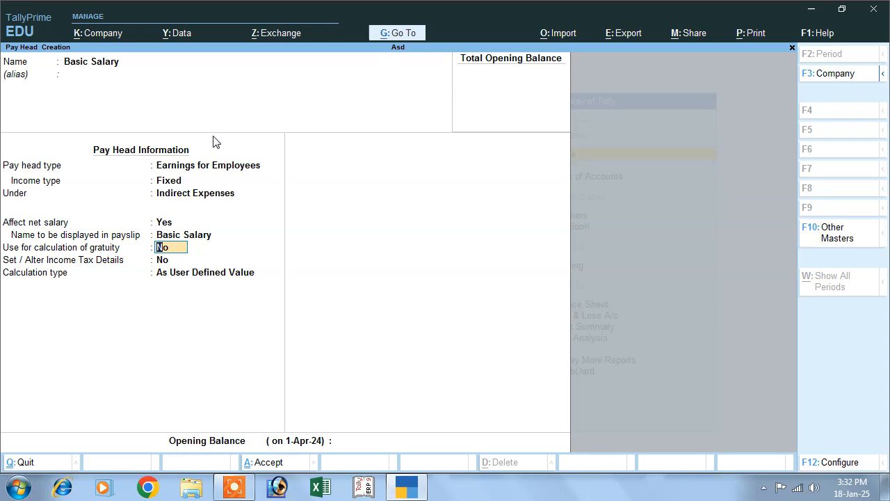
{"action": "key", "text": "Return"}
{"action": "key", "text": "Return"}
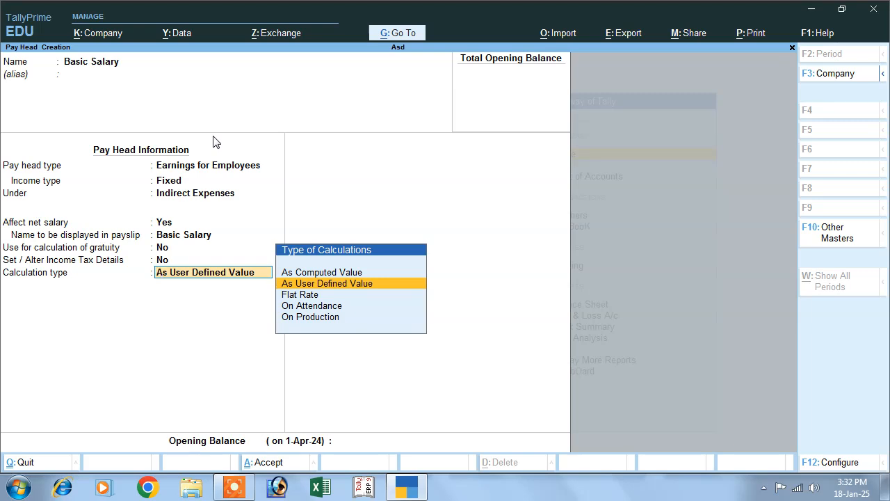
{"action": "key", "text": "Down"}
{"action": "key", "text": "Down"}
{"action": "key", "text": "Down"}
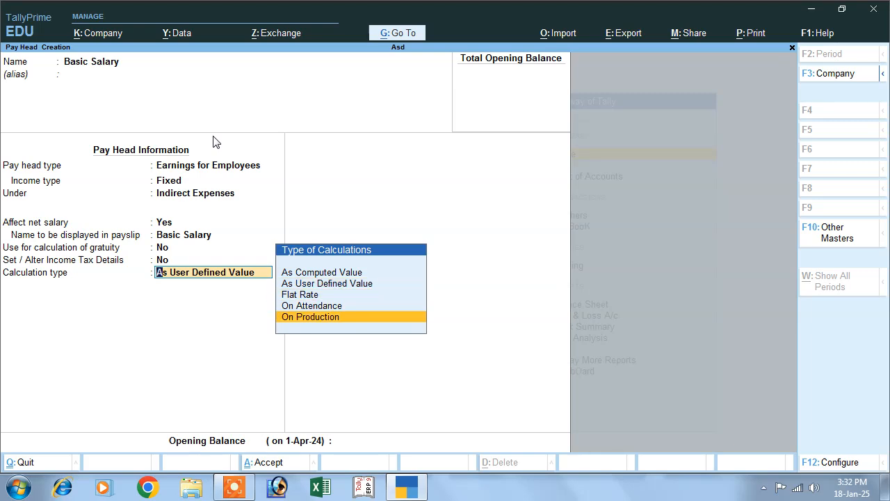
{"action": "key", "text": "Up"}
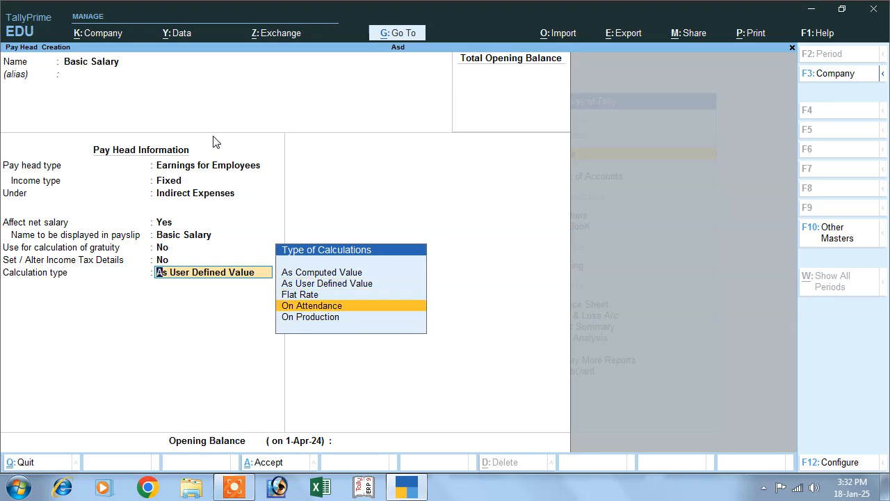
{"action": "key", "text": "Return"}
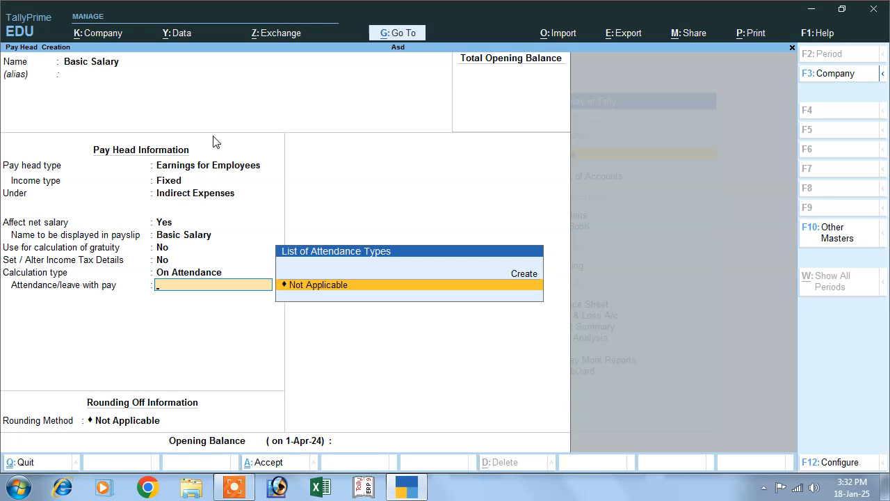
{"action": "key", "text": "Up"}
Step: Create the Live with Pay attendance type as Leave without Pay, leaving attendance with pay Not Applicable
{"action": "key", "text": "Return"}
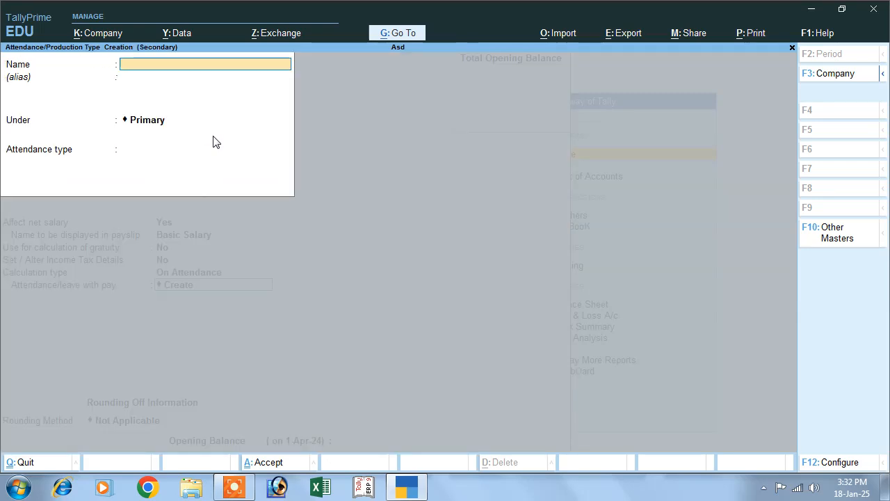
{"action": "type", "text": "Live"}
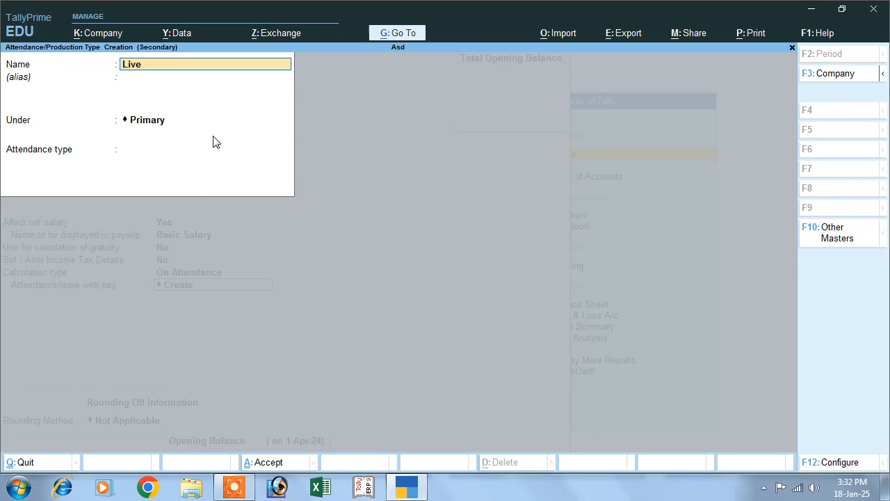
{"action": "type", "text": " with Pay"}
{"action": "key", "text": "Return"}
{"action": "key", "text": "Return"}
{"action": "key", "text": "Return"}
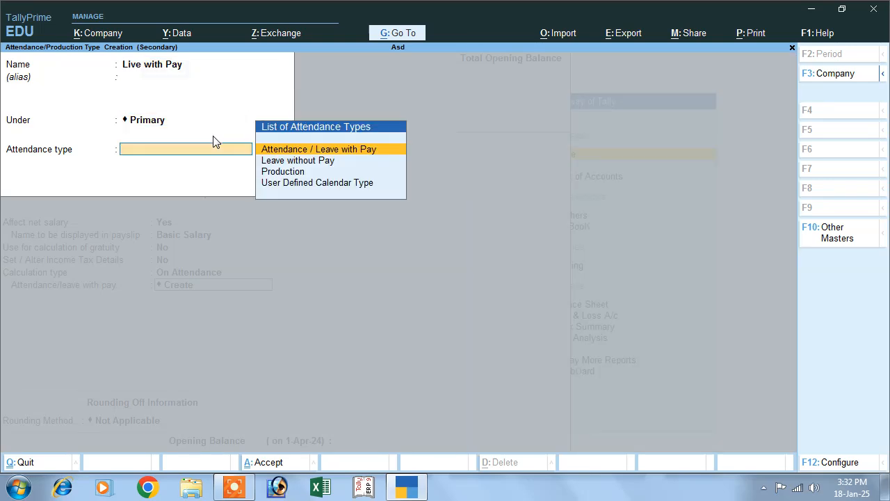
{"action": "key", "text": "Down"}
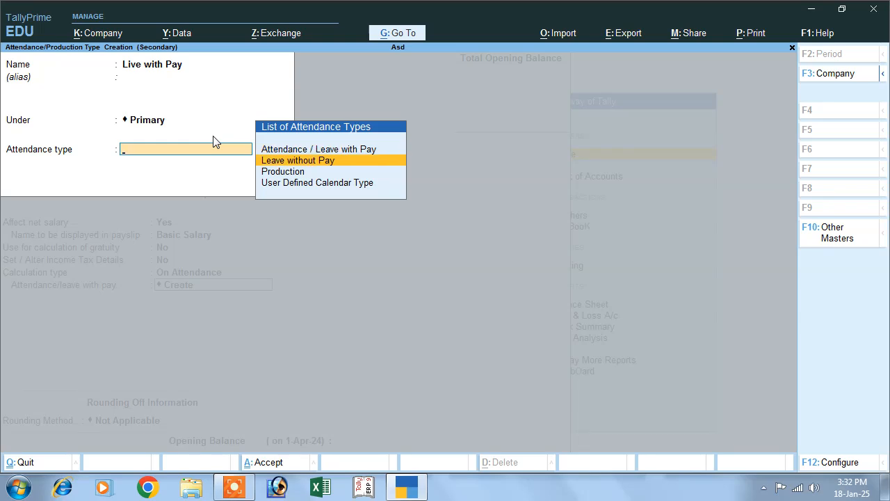
{"action": "key", "text": "Return"}
{"action": "key", "text": "Return"}
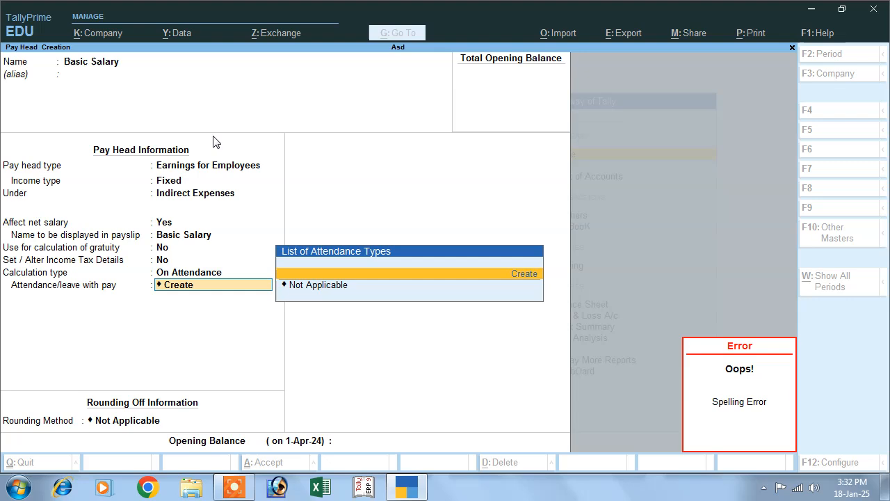
{"action": "key", "text": "Return"}
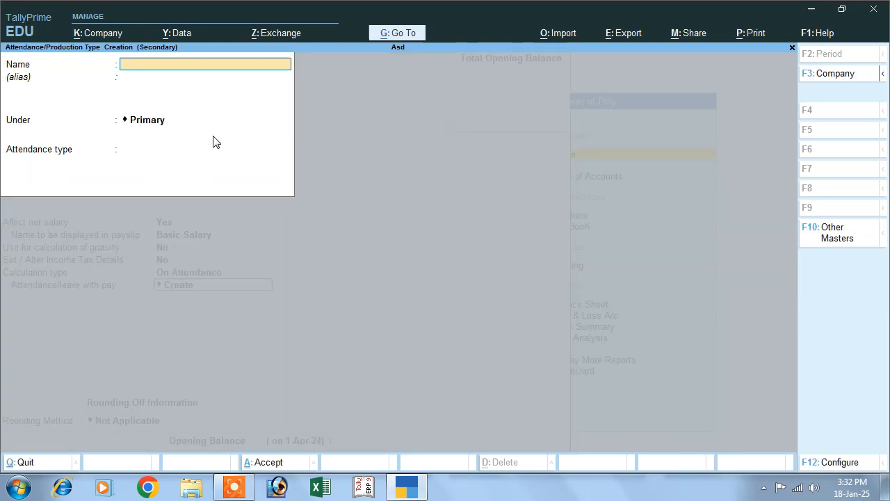
{"action": "key", "text": "Escape"}
{"action": "key", "text": "Return"}
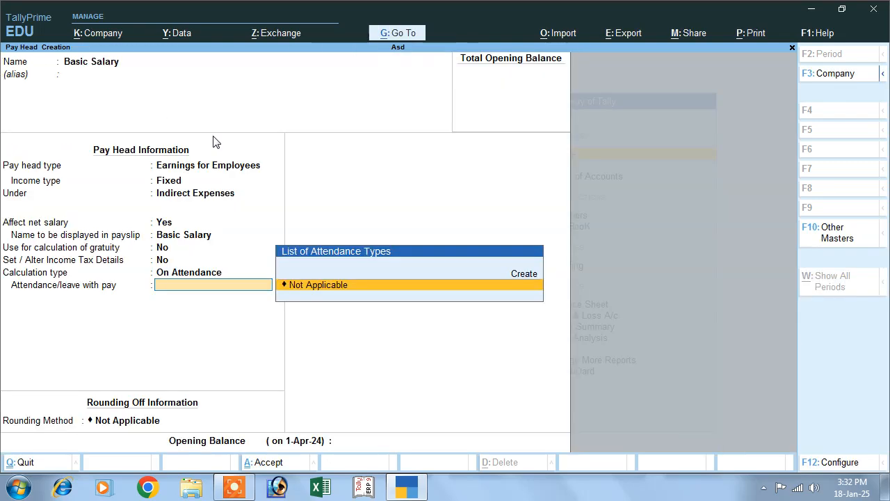
{"action": "key", "text": "Up"}
{"action": "key", "text": "Down"}
{"action": "key", "text": "Return"}
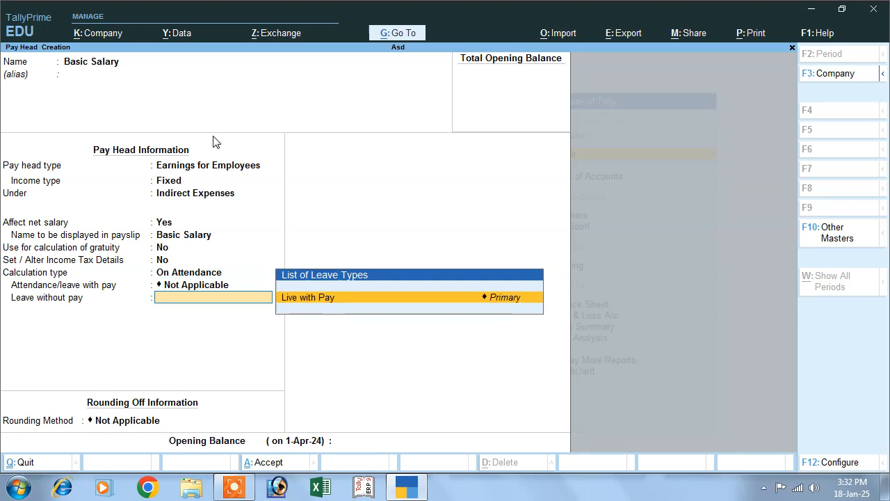
{"action": "key", "text": "Return"}
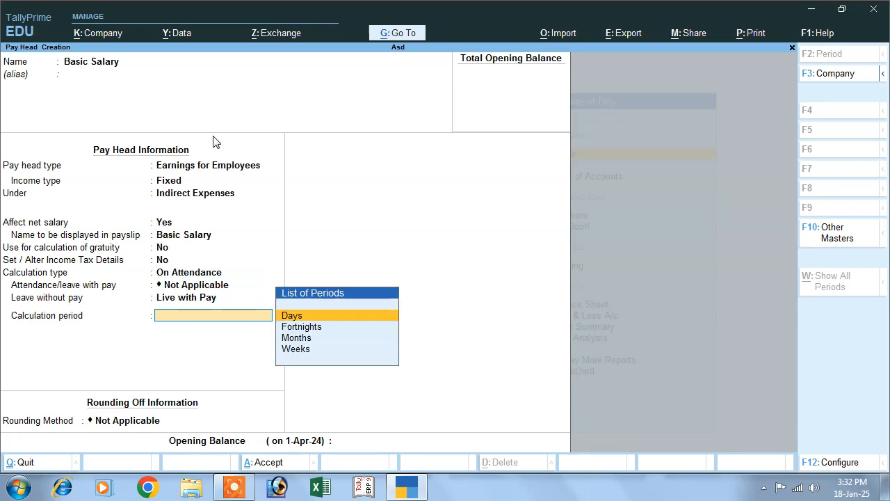
Step: Set the calculation period to Months, user defined at 30 days, with rounding Not Applicable
{"action": "key", "text": "Down"}
{"action": "key", "text": "Down"}
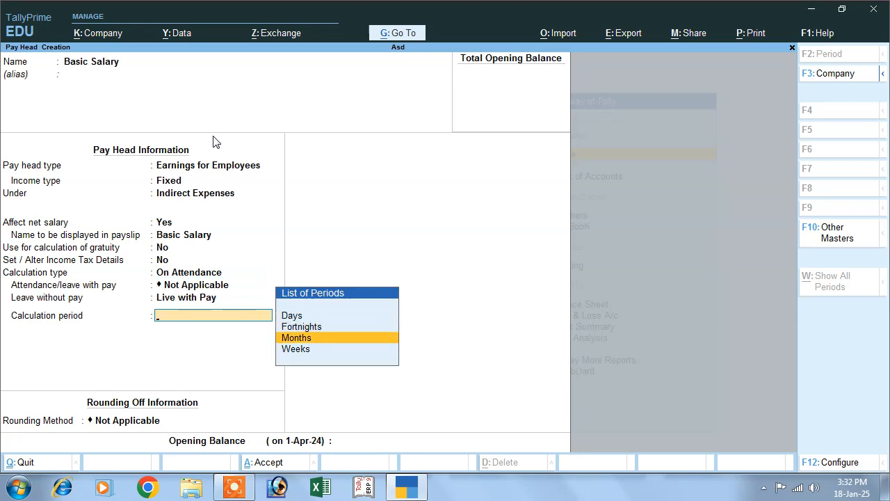
{"action": "key", "text": "Return"}
{"action": "key", "text": "Down"}
{"action": "key", "text": "Return"}
{"action": "type", "text": "30"}
{"action": "key", "text": "Return"}
{"action": "key", "text": "Return"}
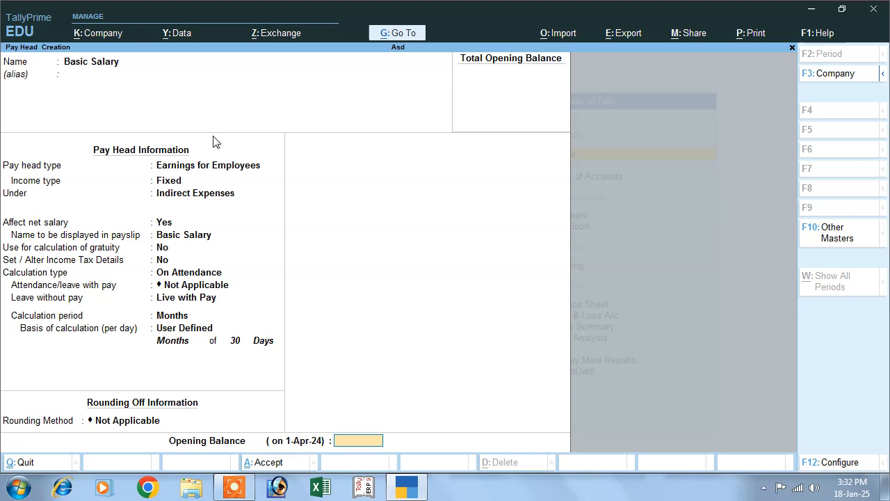
{"action": "key", "text": "Return"}
Step: Save Basic Salary and start Hra as a Fixed earnings pay head under Indirect Expenses
{"action": "key", "text": "Return"}
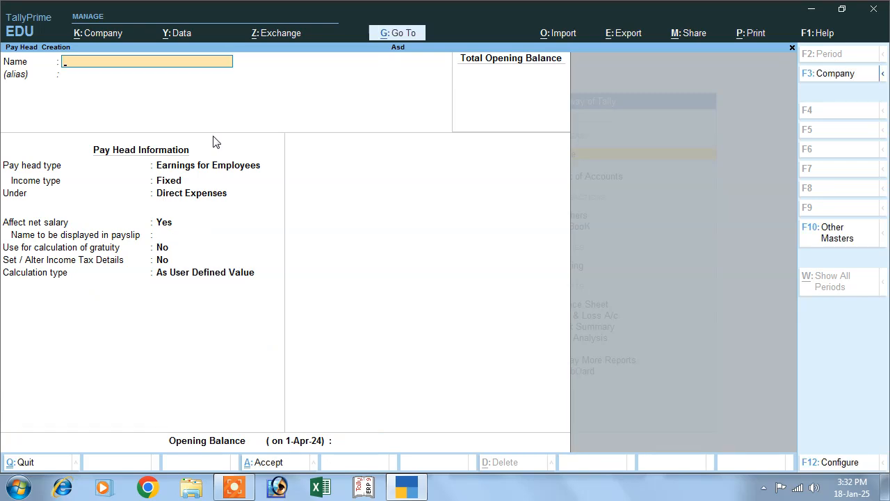
{"action": "type", "text": "Hra"}
{"action": "key", "text": "Return"}
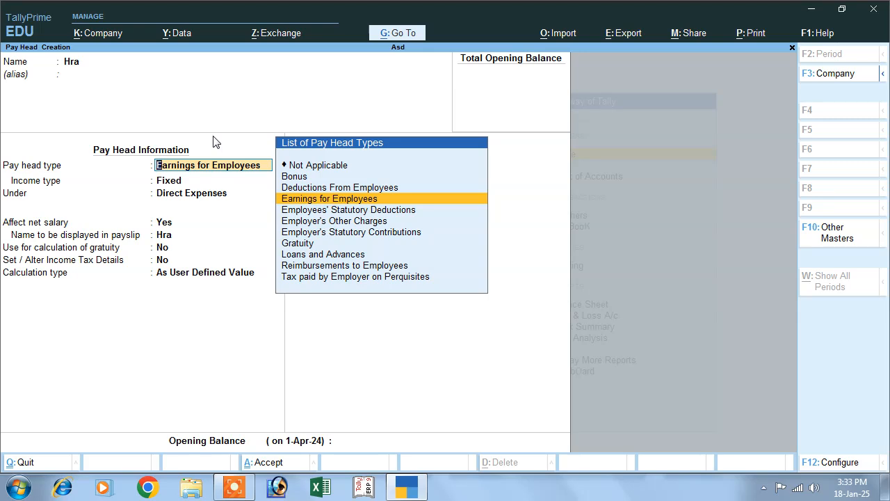
{"action": "key", "text": "Return"}
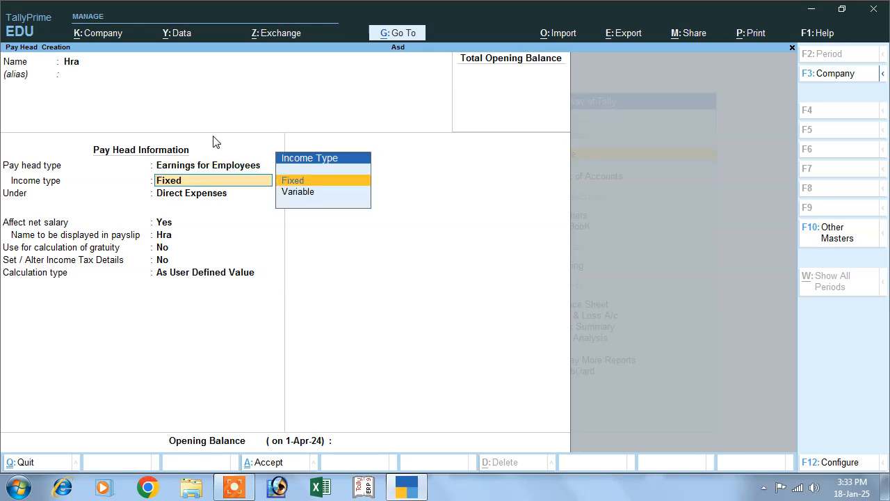
{"action": "key", "text": "Return"}
{"action": "key", "text": "Down"}
{"action": "key", "text": "Down"}
{"action": "key", "text": "Down"}
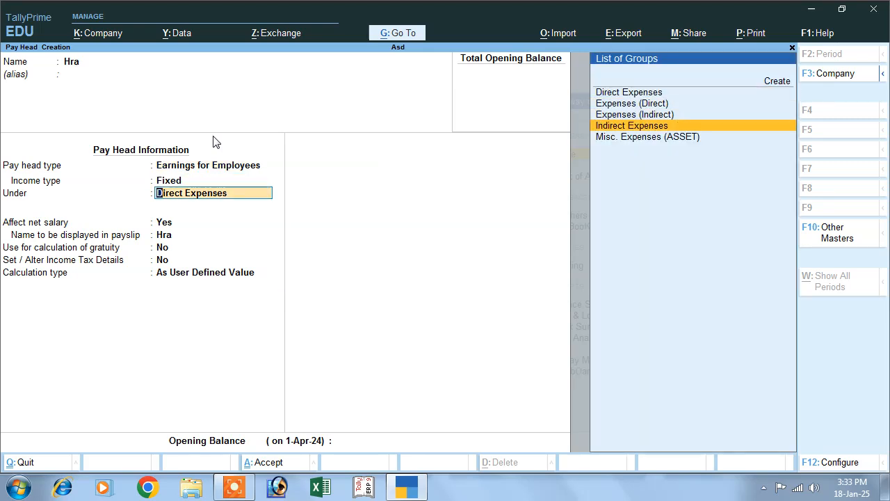
{"action": "key", "text": "Return"}
{"action": "key", "text": "Return"}
{"action": "key", "text": "Return"}
{"action": "key", "text": "Return"}
{"action": "key", "text": "Return"}
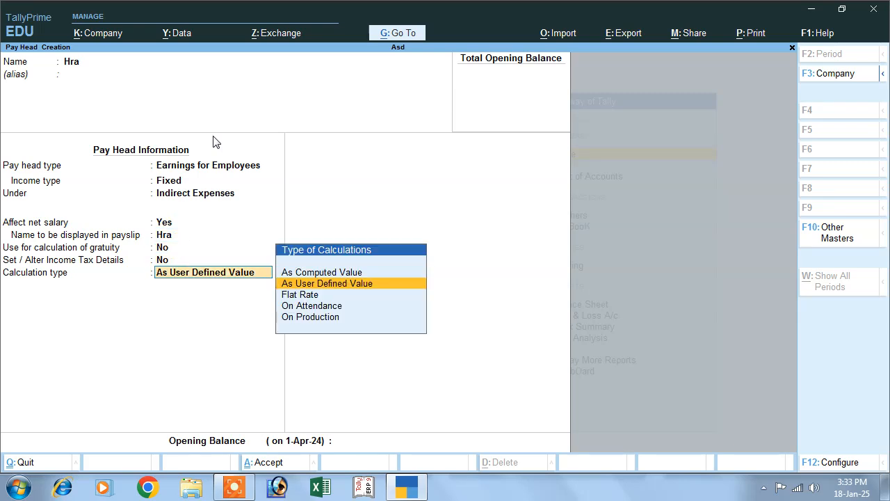
Step: Compute Hra as 10% of Basic Salary on a specified formula and save it
{"action": "key", "text": "Down"}
{"action": "key", "text": "Down"}
{"action": "key", "text": "Down"}
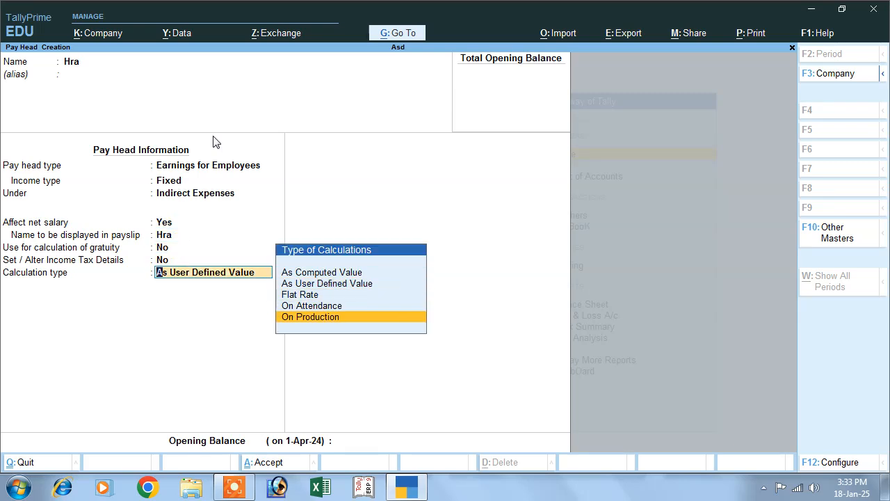
{"action": "key", "text": "Up"}
{"action": "key", "text": "Up"}
{"action": "key", "text": "Up"}
{"action": "key", "text": "Up"}
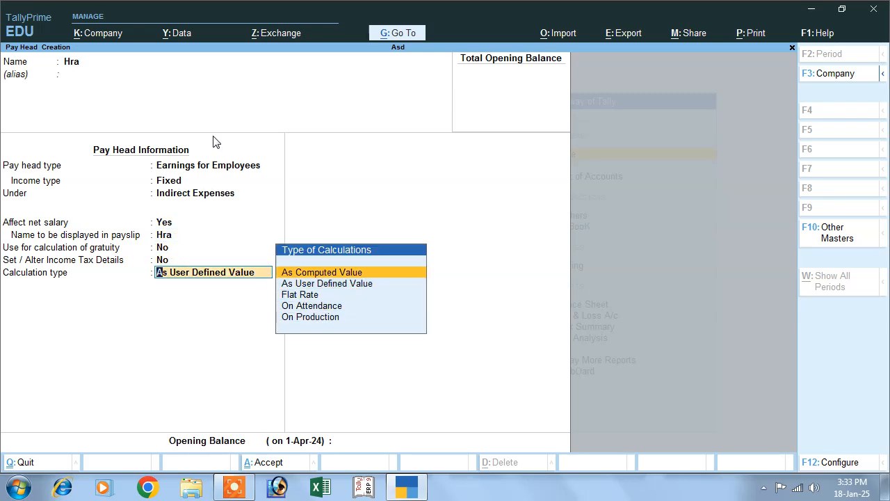
{"action": "key", "text": "Return"}
{"action": "key", "text": "Return"}
{"action": "key", "text": "Return"}
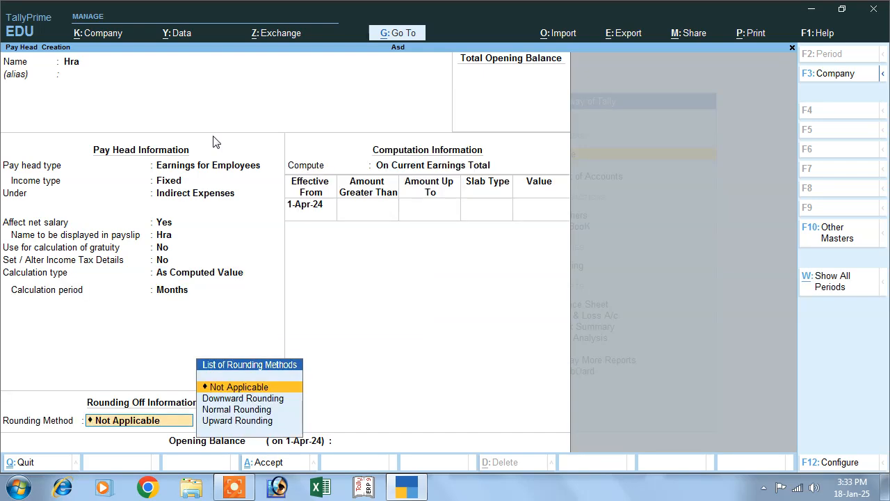
{"action": "key", "text": "Return"}
{"action": "key", "text": "Down"}
{"action": "key", "text": "Down"}
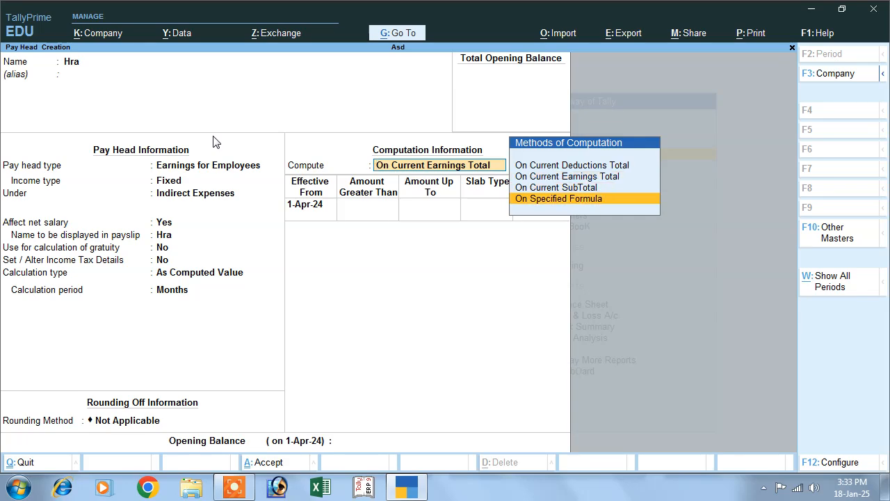
{"action": "key", "text": "Return"}
{"action": "key", "text": "Return"}
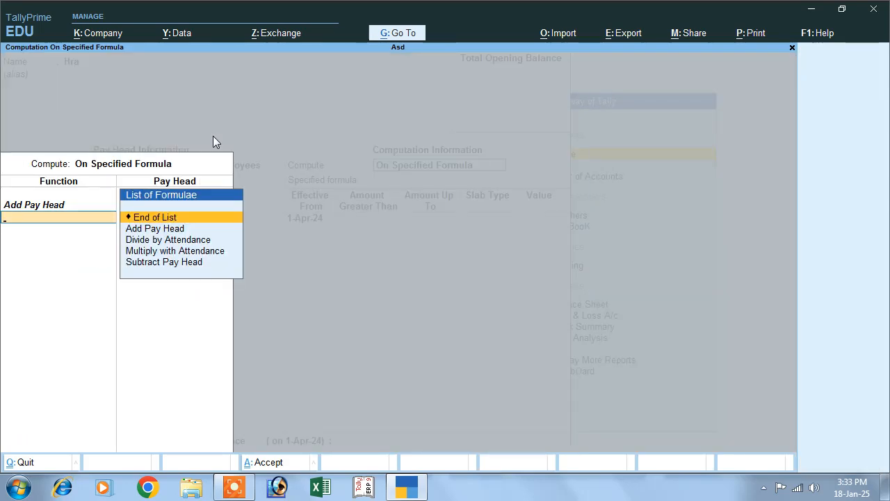
{"action": "key", "text": "Return"}
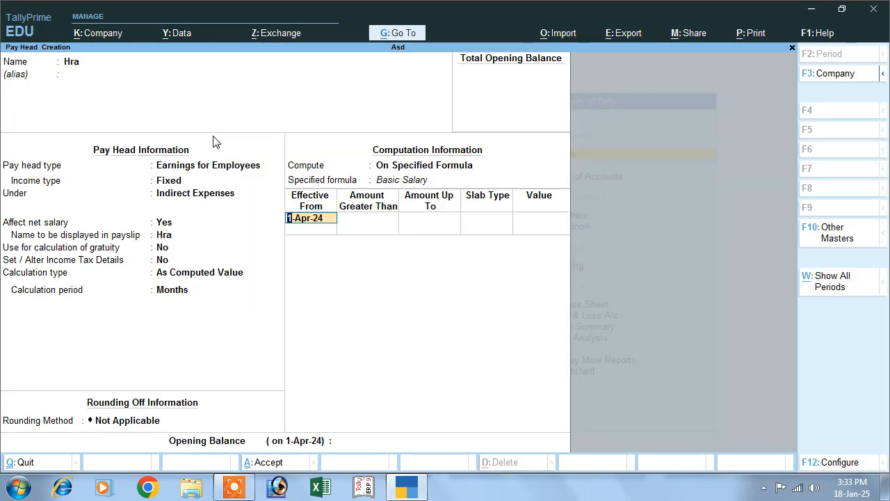
{"action": "key", "text": "Return"}
{"action": "key", "text": "Return"}
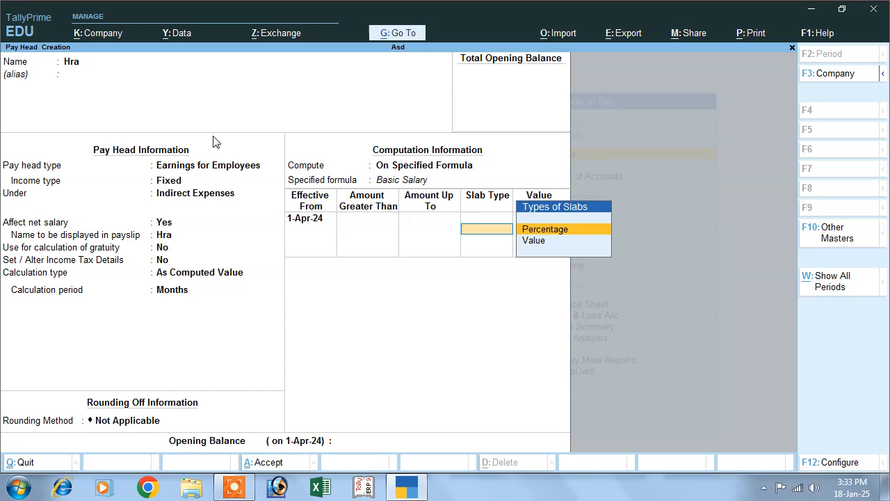
{"action": "key", "text": "Return"}
{"action": "type", "text": "10"}
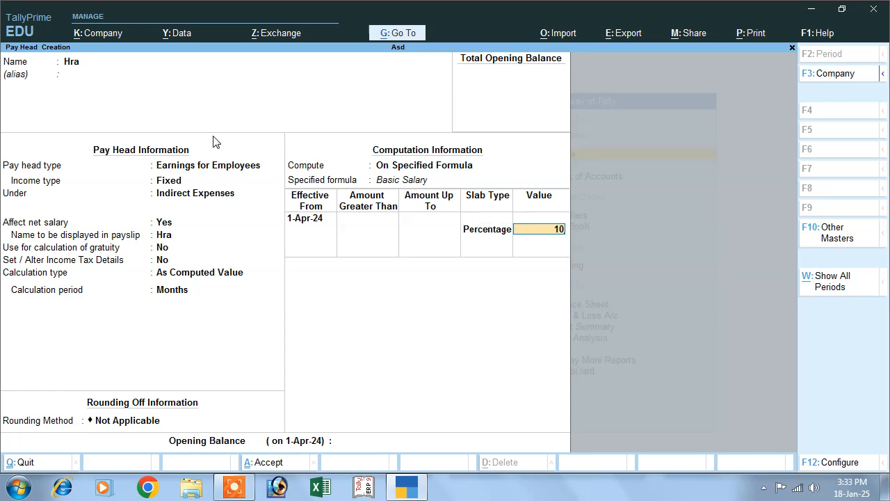
{"action": "key", "text": "Return"}
{"action": "key", "text": "Return"}
{"action": "key", "text": "Return"}
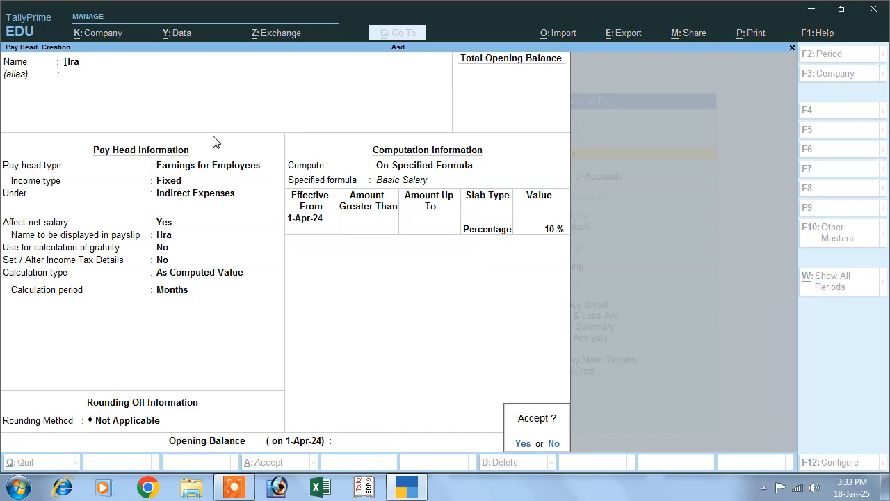
{"action": "key", "text": "Return"}
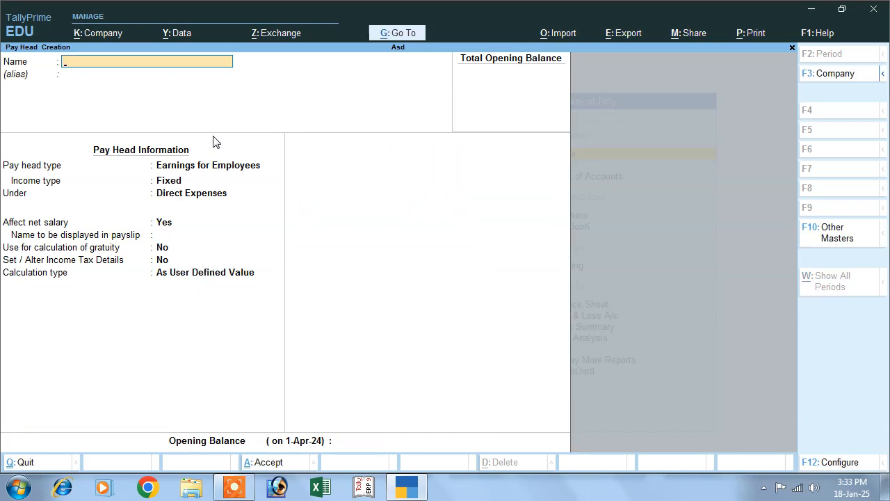
Step: Name the pay head Ta, Fixed income under Indirect Expenses, as a computed value
{"action": "type", "text": "Ta"}
{"action": "key", "text": "Return"}
{"action": "key", "text": "Return"}
{"action": "key", "text": "Return"}
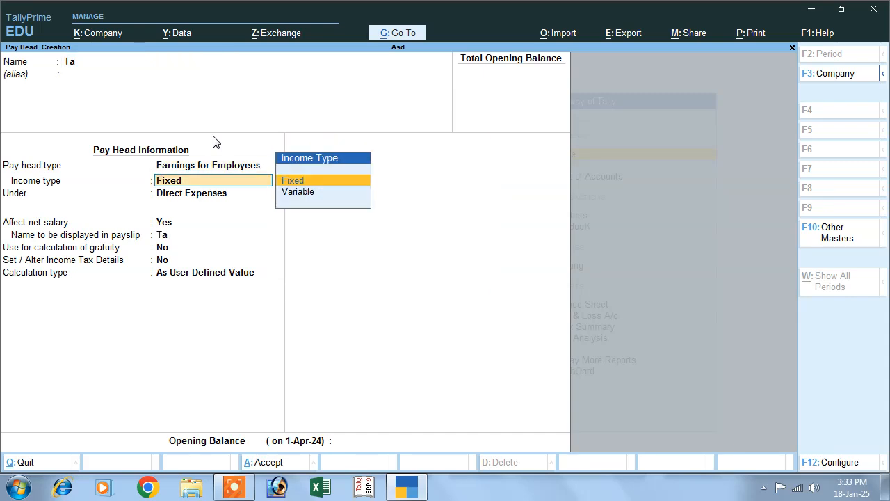
{"action": "key", "text": "Return"}
{"action": "key", "text": "Down"}
{"action": "key", "text": "Down"}
{"action": "key", "text": "Down"}
{"action": "key", "text": "Return"}
{"action": "key", "text": "Return"}
{"action": "key", "text": "Return"}
{"action": "key", "text": "Return"}
{"action": "key", "text": "Up"}
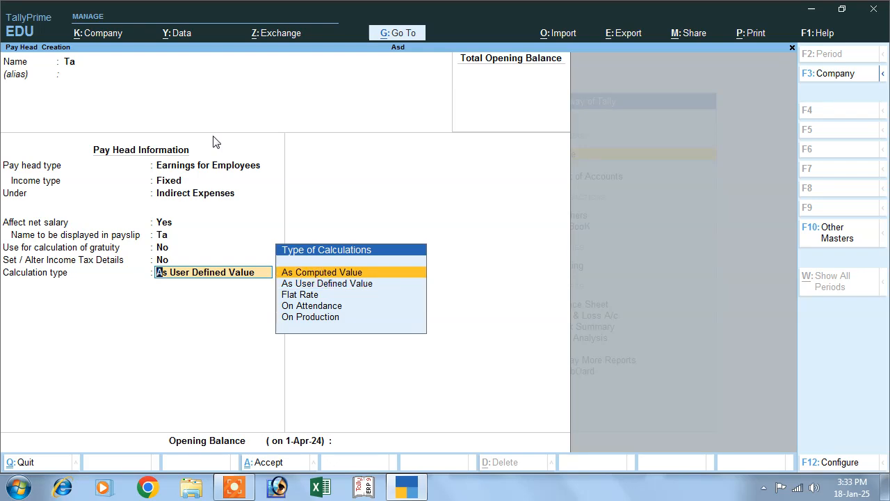
{"action": "key", "text": "Return"}
{"action": "key", "text": "Return"}
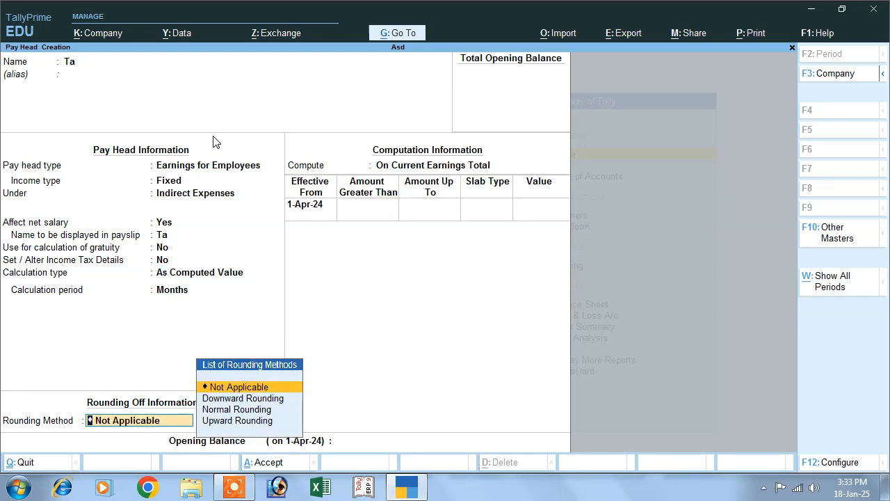
Step: Compute Ta as a 15% percentage slab of Basic Salary and save it
{"action": "key", "text": "Return"}
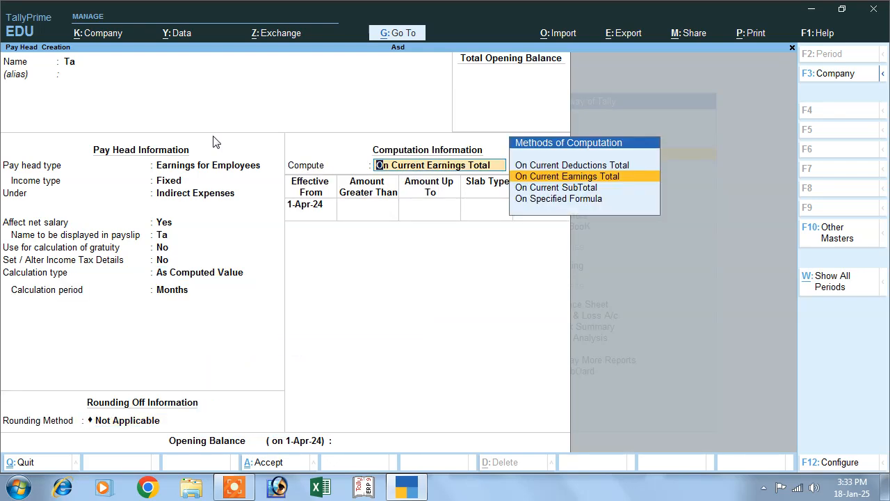
{"action": "key", "text": "Down"}
{"action": "key", "text": "Down"}
{"action": "key", "text": "Return"}
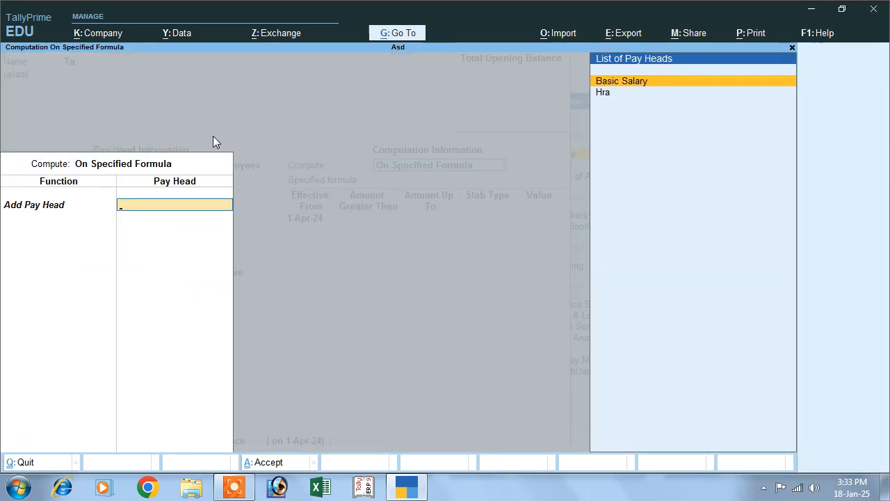
{"action": "key", "text": "Return"}
{"action": "key", "text": "Return"}
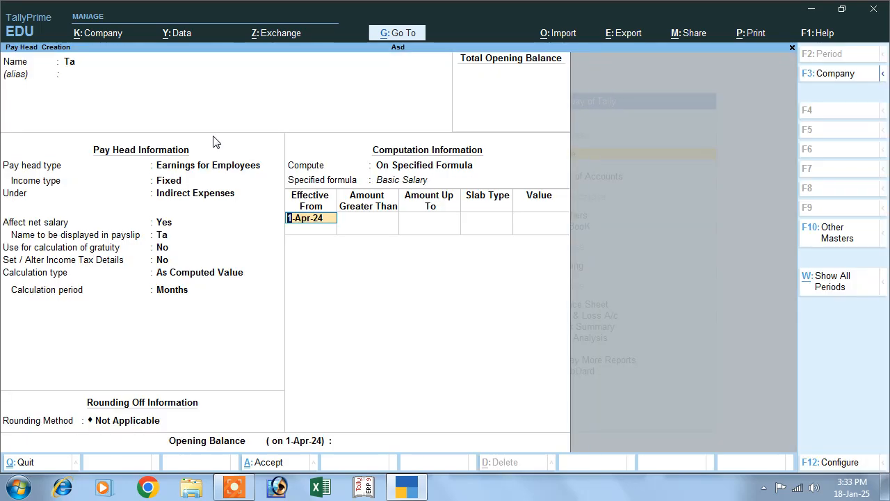
{"action": "key", "text": "Return"}
{"action": "key", "text": "Return"}
{"action": "key", "text": "Return"}
{"action": "key", "text": "Return"}
{"action": "type", "text": "15"}
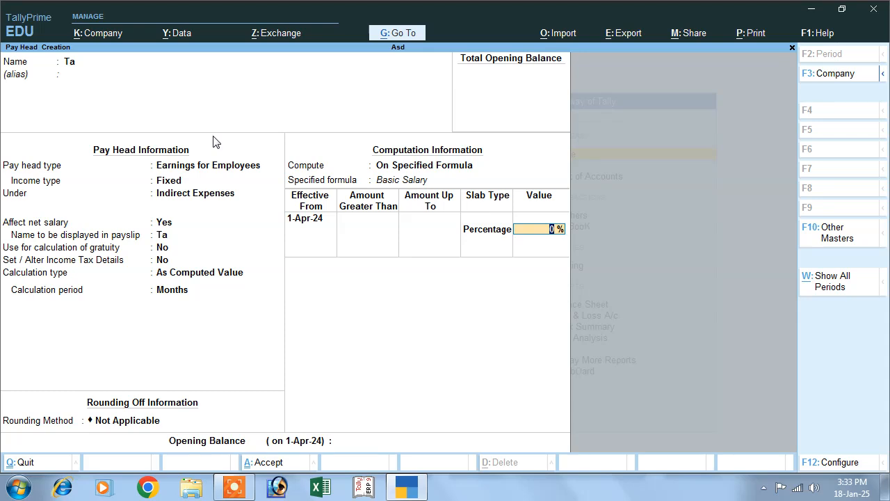
{"action": "key", "text": "Return"}
{"action": "key", "text": "Return"}
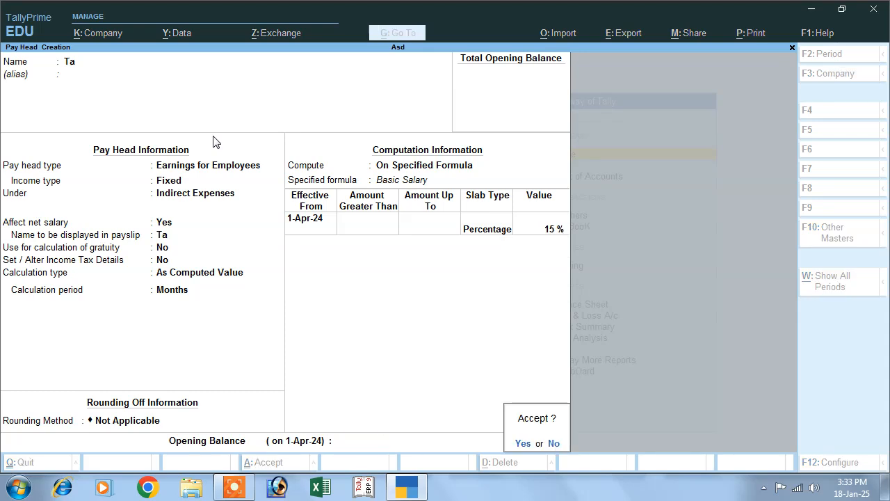
{"action": "key", "text": "Return"}
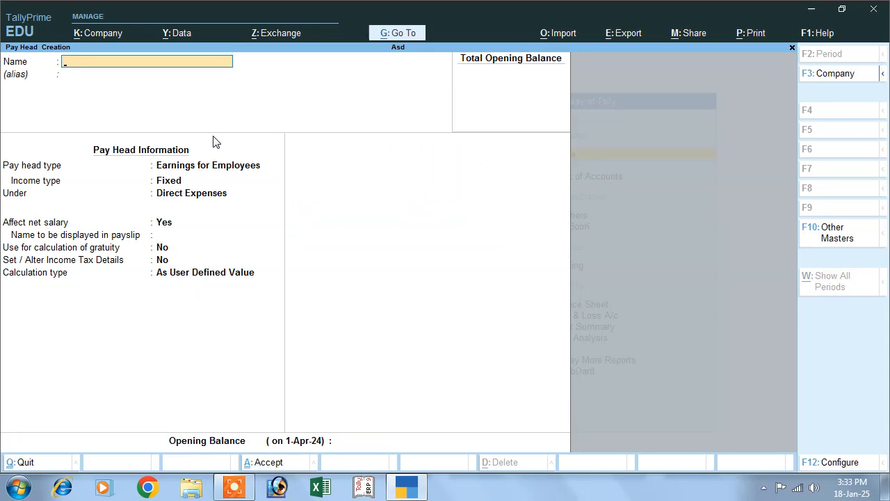
Step: Name the pay head Da, Fixed earnings under Indirect Expenses, as a computed value without rounding
{"action": "type", "text": "Da"}
{"action": "key", "text": "Return"}
{"action": "key", "text": "Return"}
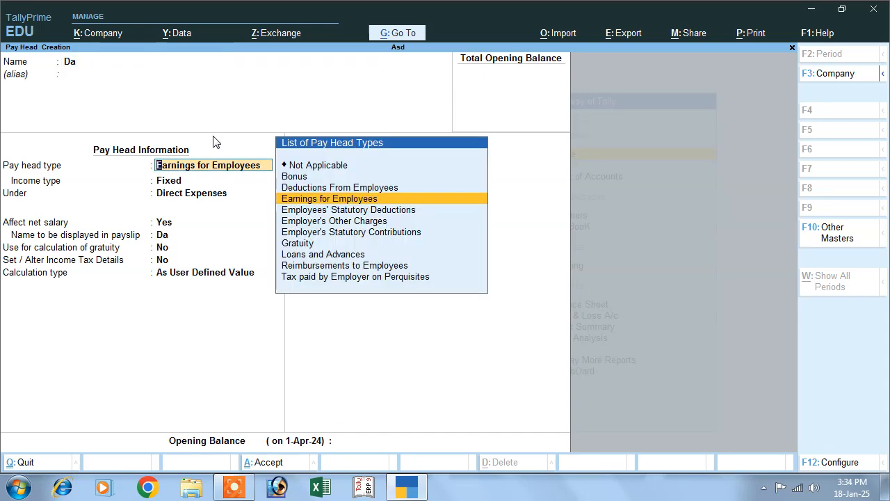
{"action": "key", "text": "Return"}
{"action": "key", "text": "Return"}
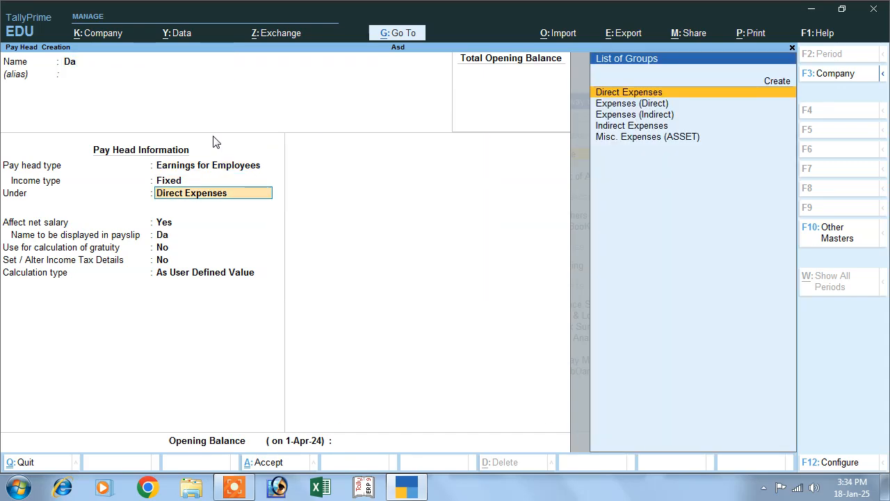
{"action": "key", "text": "Down"}
{"action": "key", "text": "Down"}
{"action": "key", "text": "Down"}
{"action": "key", "text": "Return"}
{"action": "key", "text": "Return"}
{"action": "key", "text": "Return"}
{"action": "key", "text": "Return"}
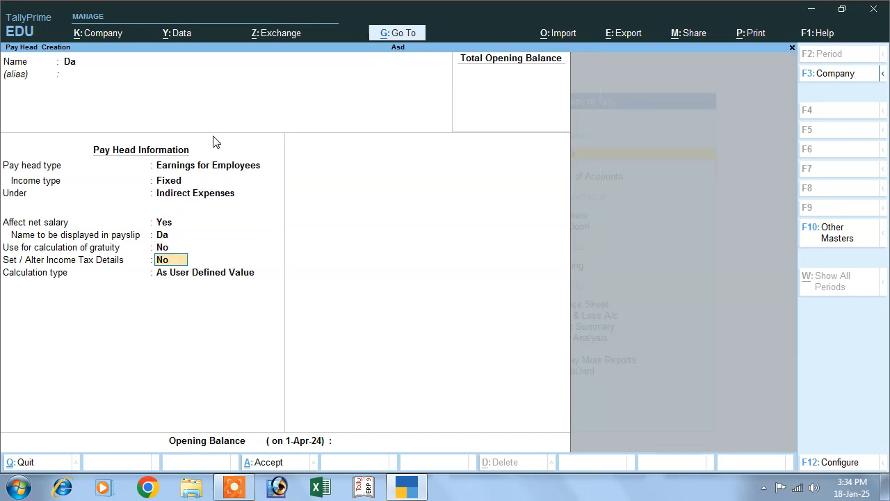
{"action": "key", "text": "Return"}
{"action": "key", "text": "Up"}
{"action": "key", "text": "Return"}
{"action": "key", "text": "Return"}
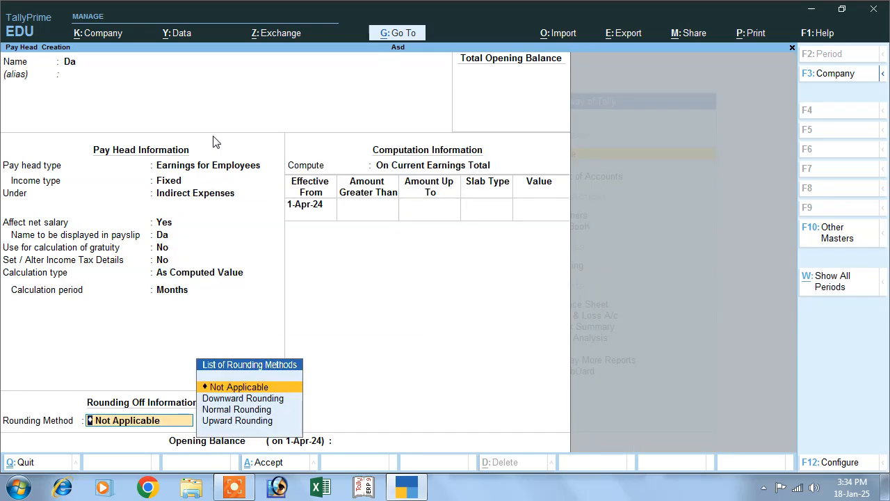
{"action": "key", "text": "Return"}
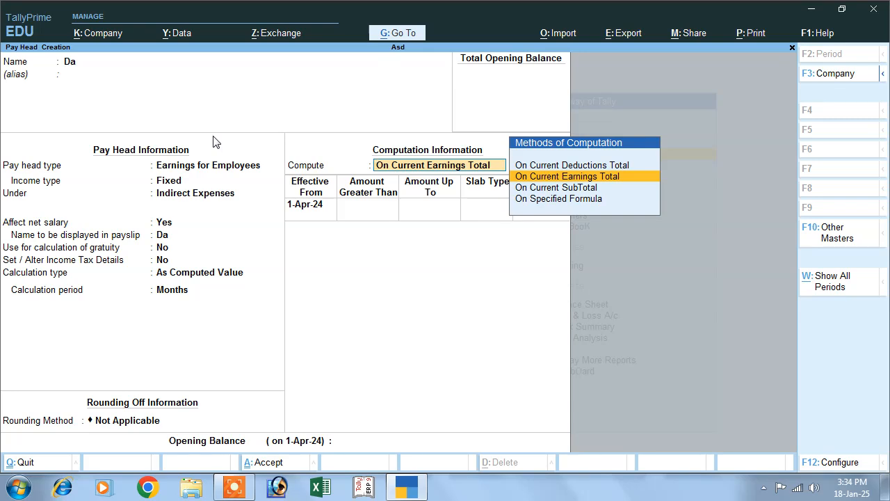
Step: Compute Da as a 40% percentage slab of Basic Salary and save it
{"action": "key", "text": "Up"}
{"action": "key", "text": "Down"}
{"action": "key", "text": "Down"}
{"action": "key", "text": "Down"}
{"action": "key", "text": "Return"}
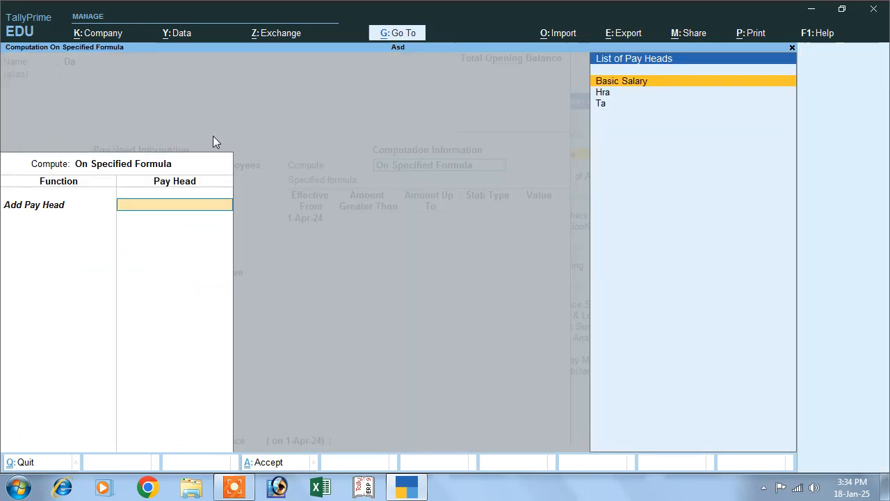
{"action": "key", "text": "Return"}
{"action": "key", "text": "Return"}
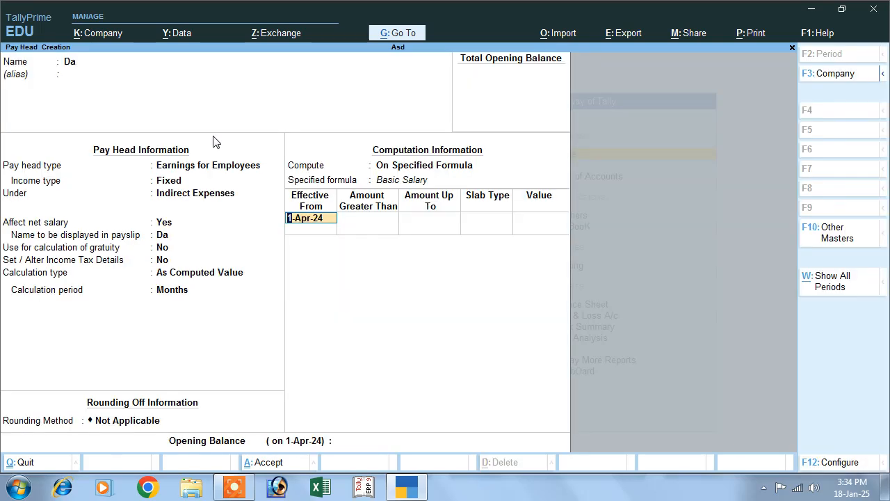
{"action": "key", "text": "Return"}
{"action": "key", "text": "Return"}
{"action": "key", "text": "Return"}
{"action": "key", "text": "Return"}
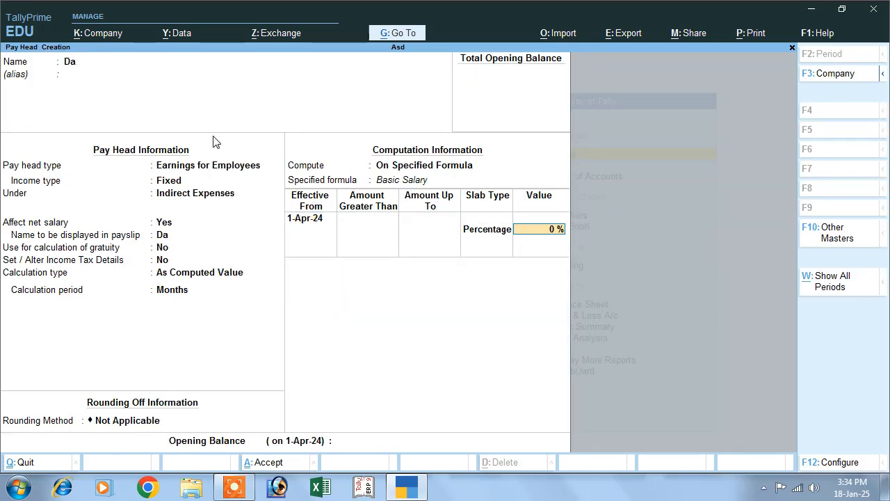
{"action": "type", "text": "40"}
{"action": "key", "text": "Return"}
{"action": "key", "text": "Return"}
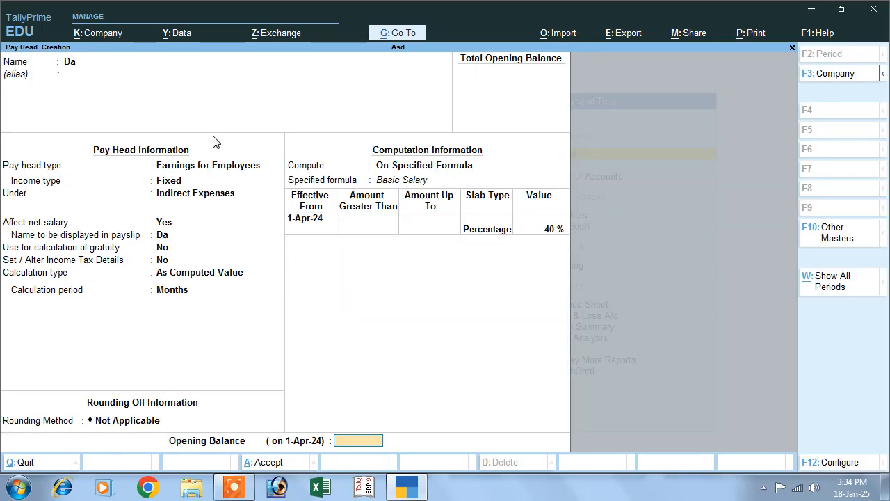
{"action": "key", "text": "Return"}
{"action": "key", "text": "Return"}
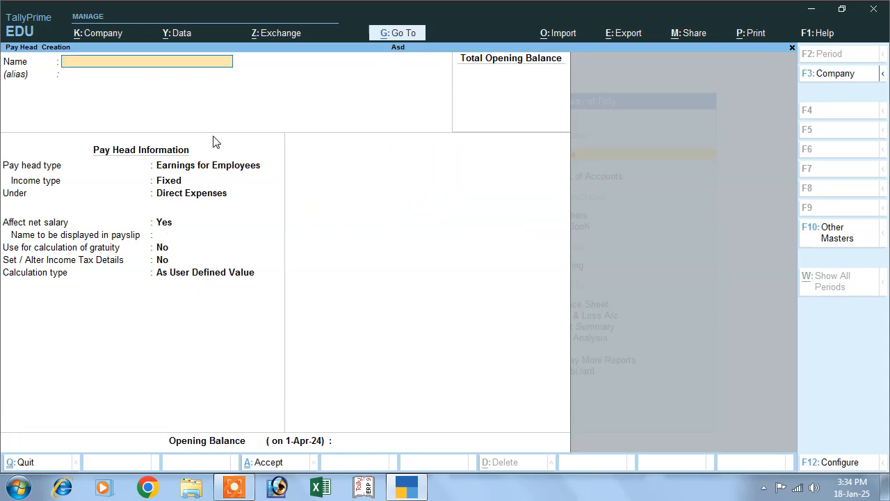
Step: Name the pay head Pf, a deduction from employees under Current Liabilities, as a computed value
{"action": "type", "text": "P"}
{"action": "key", "text": "Return"}
{"action": "key", "text": "Return"}
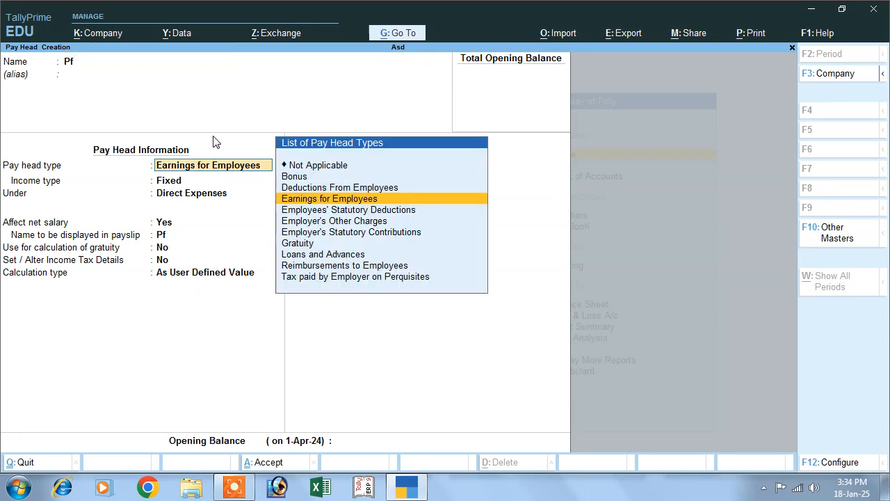
{"action": "key", "text": "Up"}
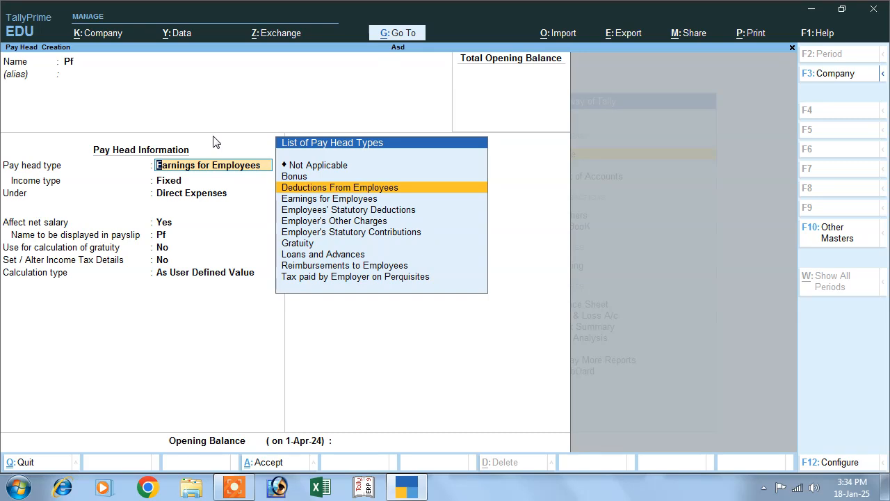
{"action": "key", "text": "Return"}
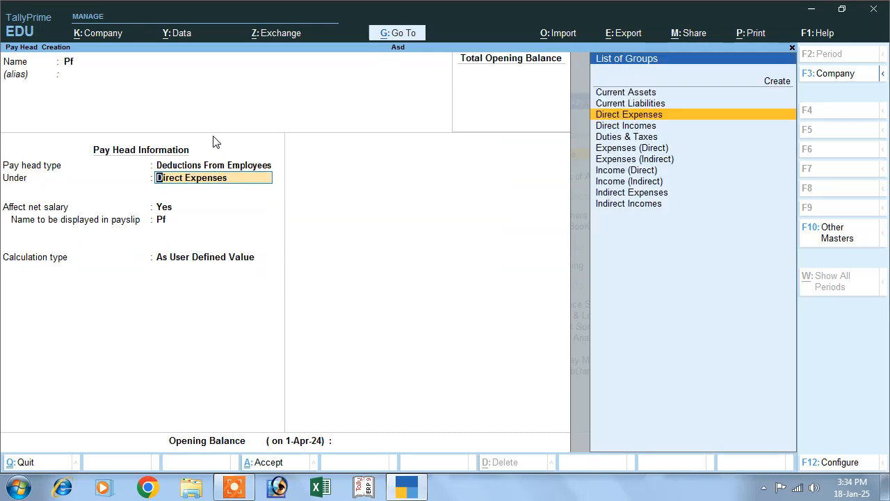
{"action": "key", "text": "Up"}
{"action": "key", "text": "Return"}
{"action": "key", "text": "Return"}
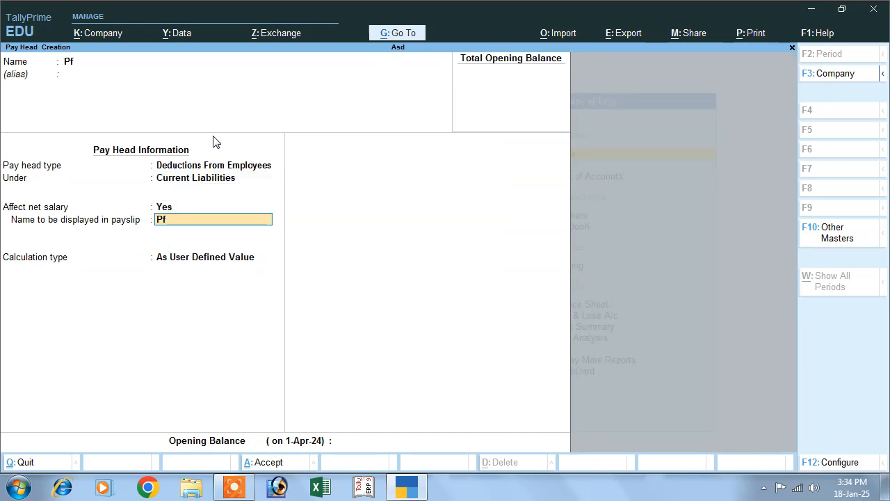
{"action": "key", "text": "Return"}
{"action": "key", "text": "Down"}
{"action": "key", "text": "Down"}
{"action": "key", "text": "Up"}
{"action": "key", "text": "Up"}
{"action": "key", "text": "Up"}
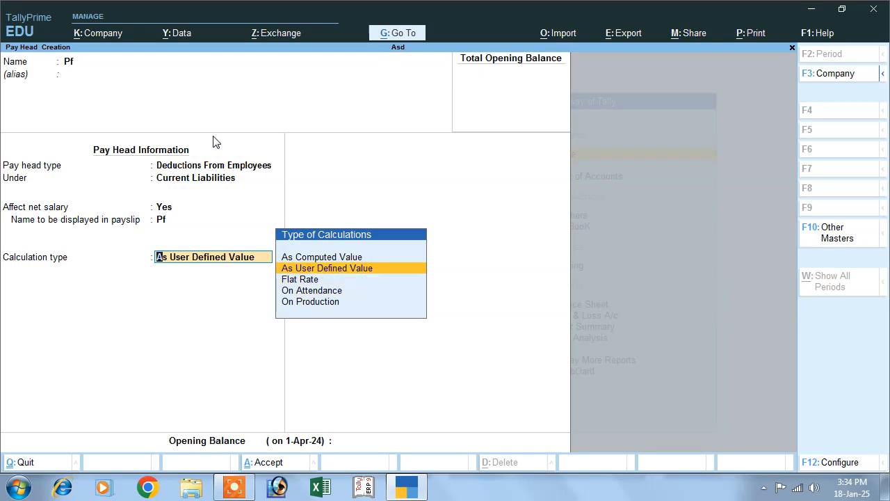
{"action": "key", "text": "Return"}
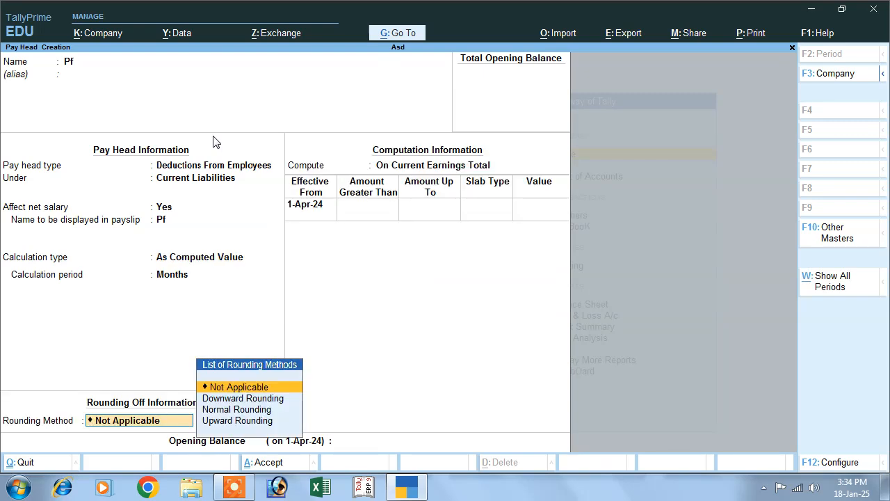
Step: Compute Pf as 12% of Basic Salary on a specified formula and save it
{"action": "key", "text": "Return"}
{"action": "key", "text": "Down"}
{"action": "key", "text": "Down"}
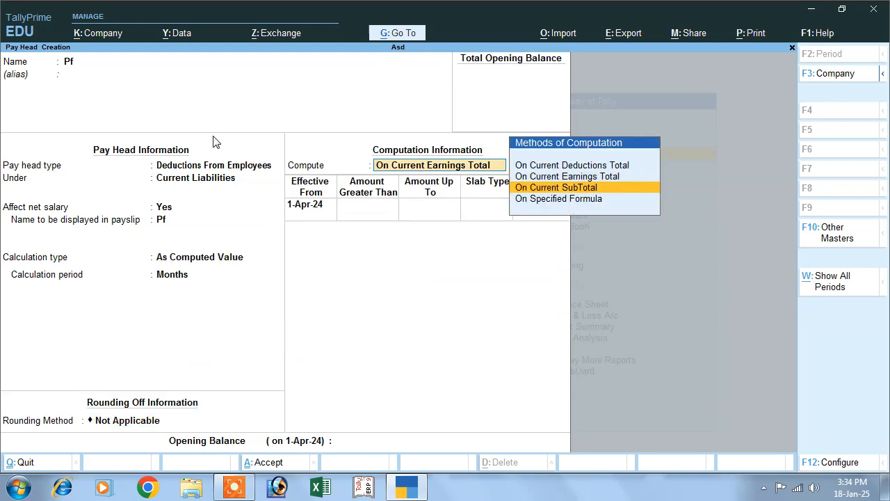
{"action": "key", "text": "Return"}
{"action": "key", "text": "Return"}
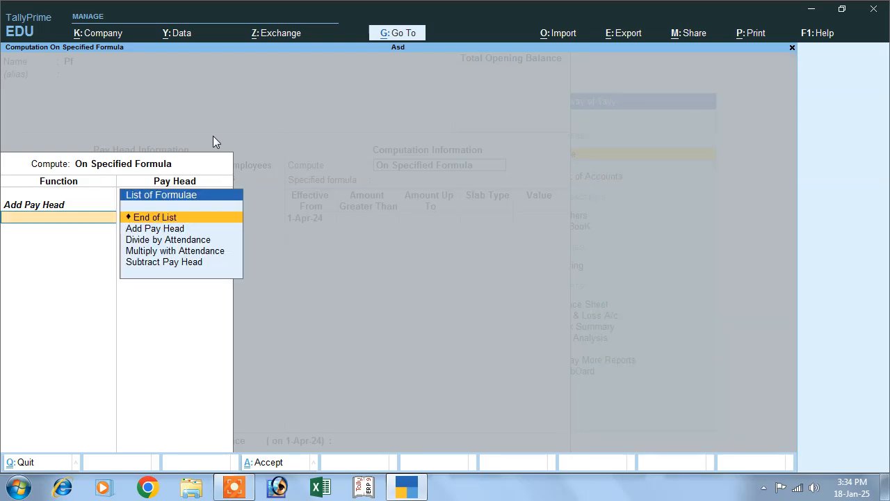
{"action": "key", "text": "Return"}
{"action": "key", "text": "Return"}
{"action": "key", "text": "Return"}
{"action": "key", "text": "Return"}
{"action": "key", "text": "Return"}
{"action": "type", "text": "12"}
{"action": "key", "text": "Return"}
{"action": "key", "text": "Return"}
{"action": "key", "text": "Return"}
{"action": "key", "text": "Return"}
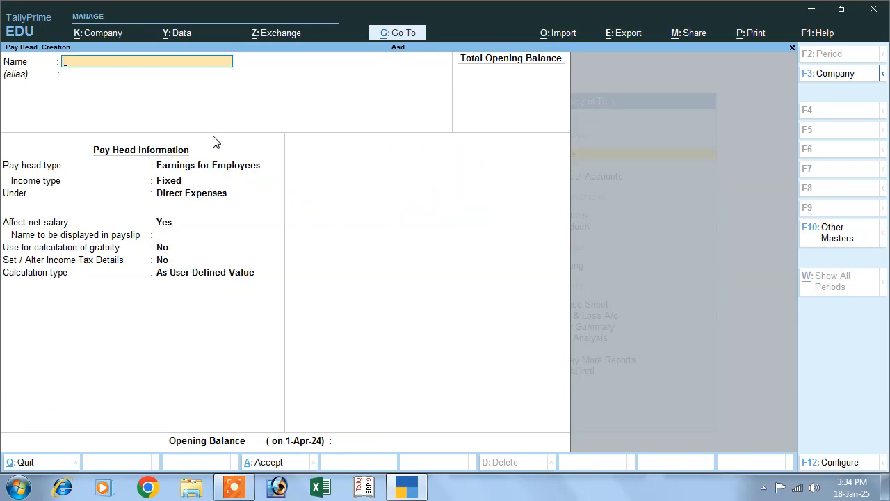
Step: Name the pay head Overtime, Variable earnings under Indirect Expenses, calculated On Production
{"action": "type", "text": "Overtime"}
{"action": "key", "text": "Return"}
{"action": "key", "text": "Return"}
{"action": "key", "text": "Return"}
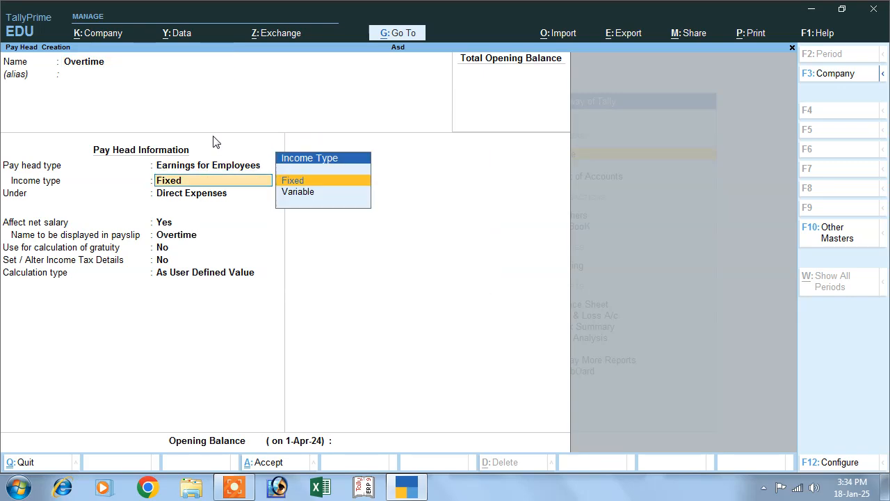
{"action": "key", "text": "Down"}
{"action": "key", "text": "Return"}
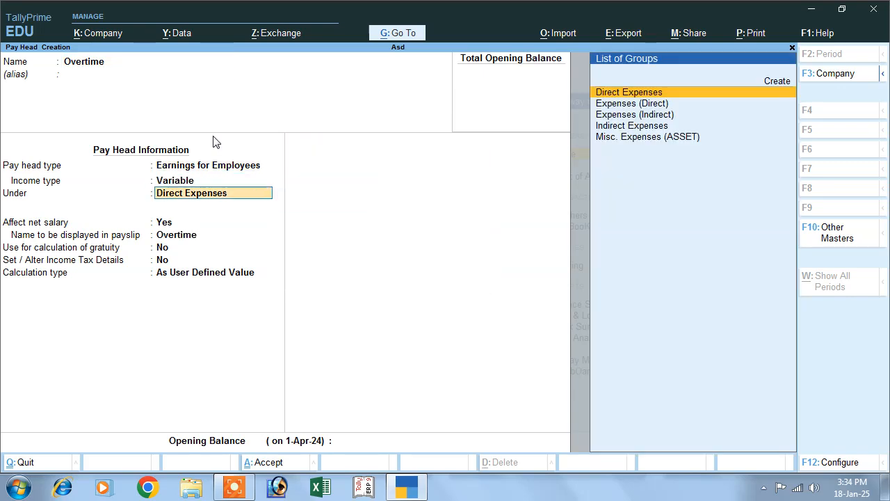
{"action": "key", "text": "Down"}
{"action": "key", "text": "Down"}
{"action": "key", "text": "Down"}
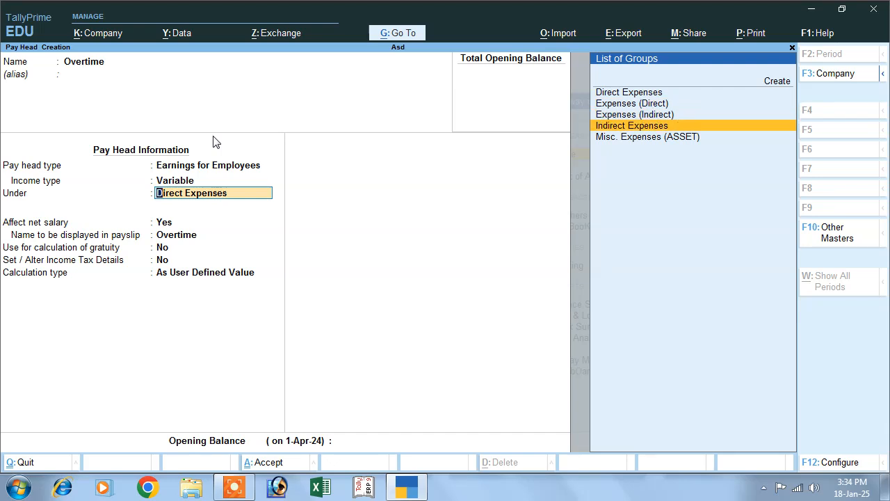
{"action": "key", "text": "Return"}
{"action": "key", "text": "Return"}
{"action": "key", "text": "Return"}
{"action": "key", "text": "Return"}
{"action": "key", "text": "Return"}
{"action": "key", "text": "Up"}
{"action": "key", "text": "Down"}
{"action": "key", "text": "Down"}
{"action": "key", "text": "Down"}
{"action": "key", "text": "Down"}
{"action": "key", "text": "Return"}
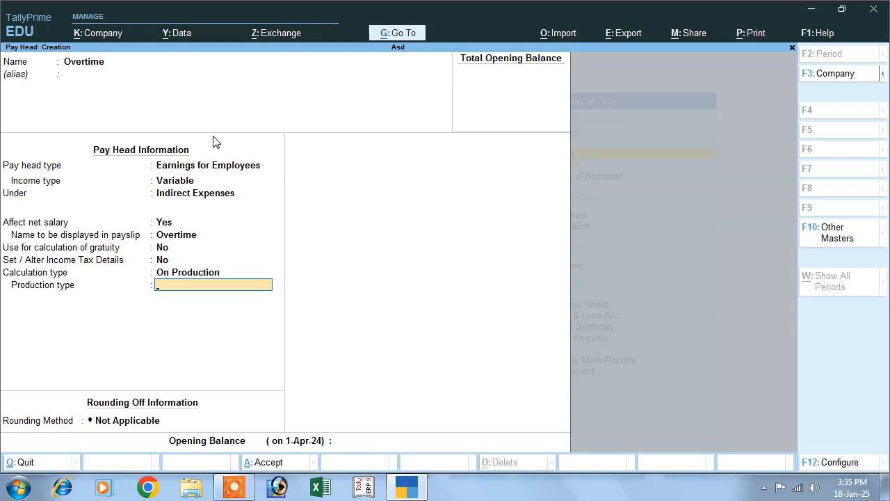
{"action": "key", "text": "BackSpace"}
{"action": "key", "text": "Return"}
Step: Create an Hrs production type measured in hrs for Overtime, then close the blank form
{"action": "key", "text": "alt+c"}
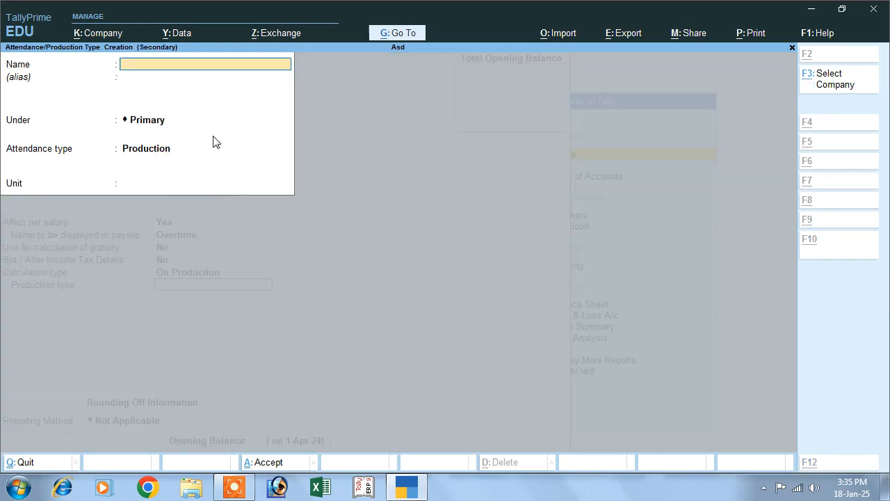
{"action": "type", "text": "Hrs"}
{"action": "key", "text": "Return"}
{"action": "key", "text": "Return"}
{"action": "key", "text": "Return"}
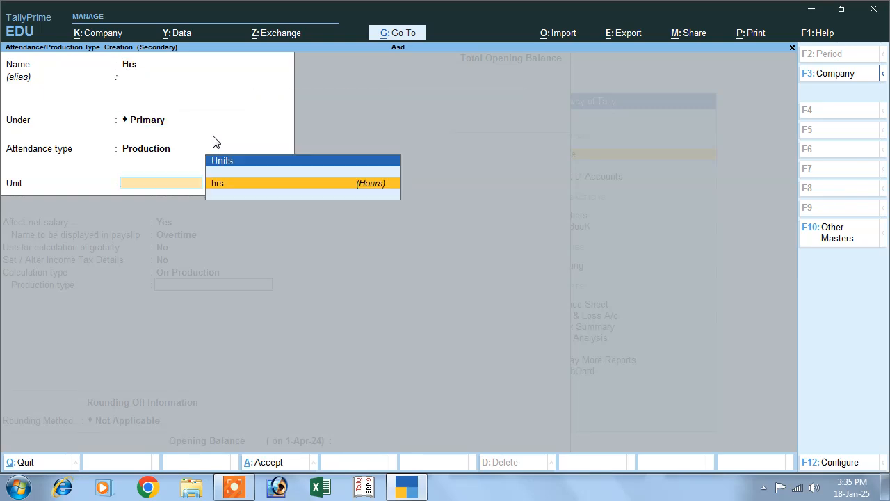
{"action": "key", "text": "Return"}
{"action": "key", "text": "Return"}
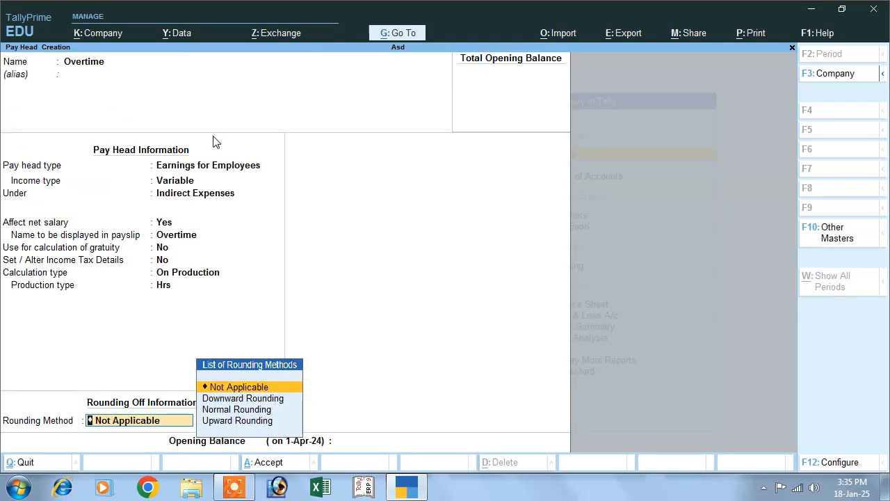
{"action": "key", "text": "Return"}
{"action": "key", "text": "Return"}
{"action": "key", "text": "Return"}
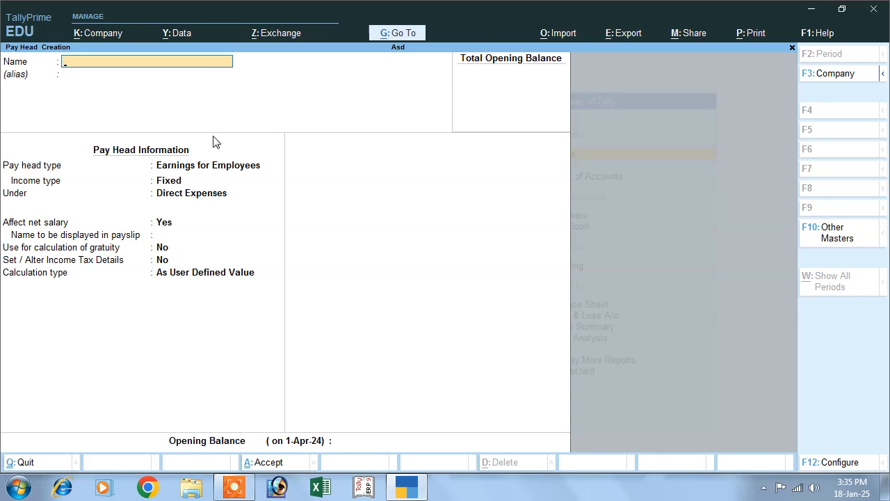
{"action": "key", "text": "Escape"}
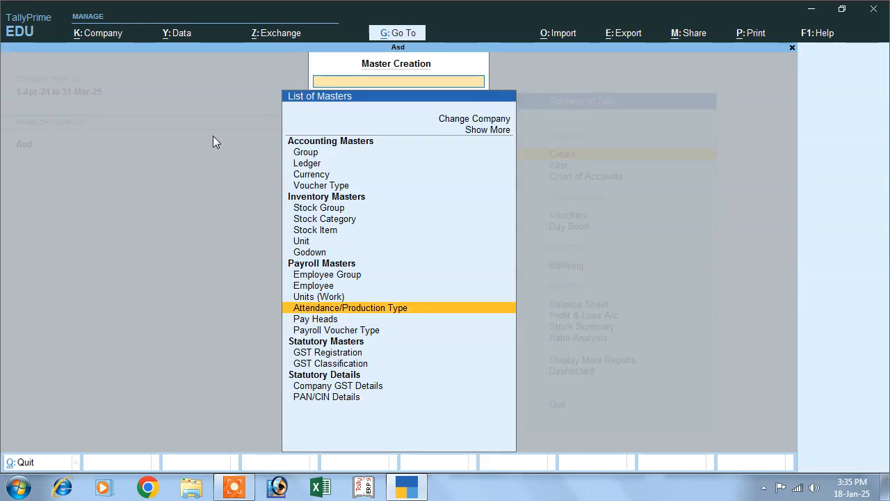
Step: Create a Present attendance type grouped under Live with Pay
{"action": "key", "text": "Return"}
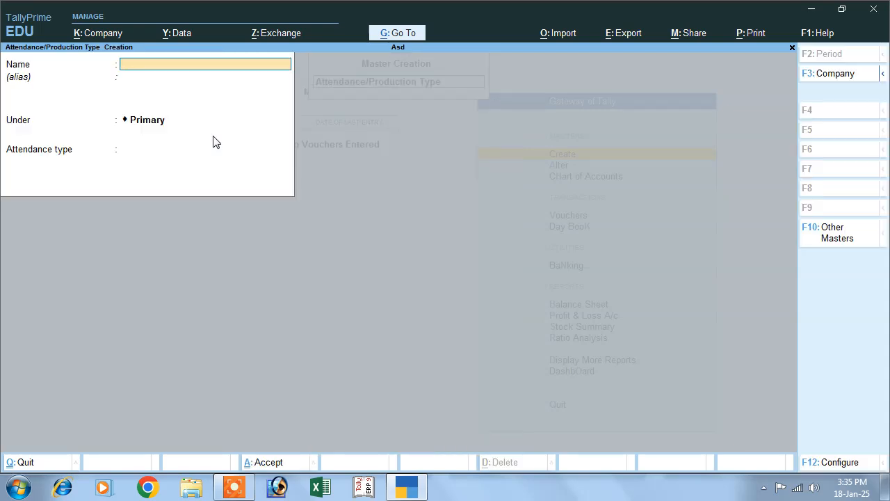
{"action": "type", "text": "Present"}
{"action": "key", "text": "Return"}
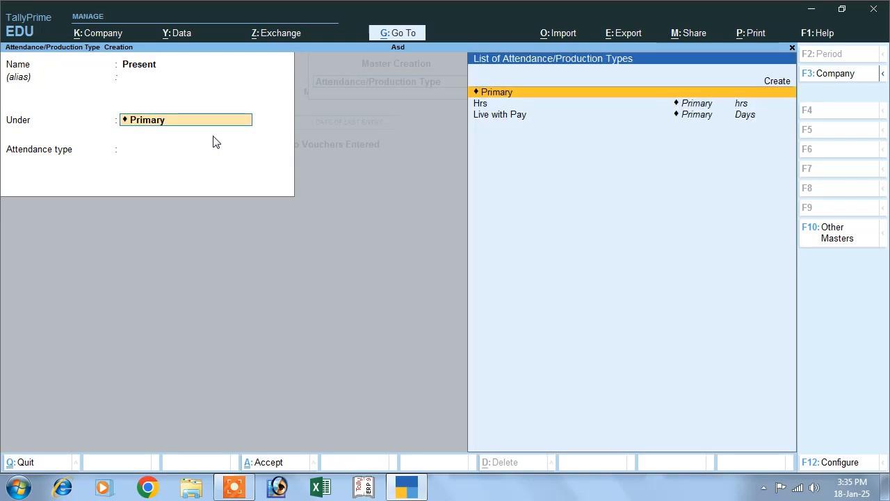
{"action": "key", "text": "Down"}
{"action": "key", "text": "Down"}
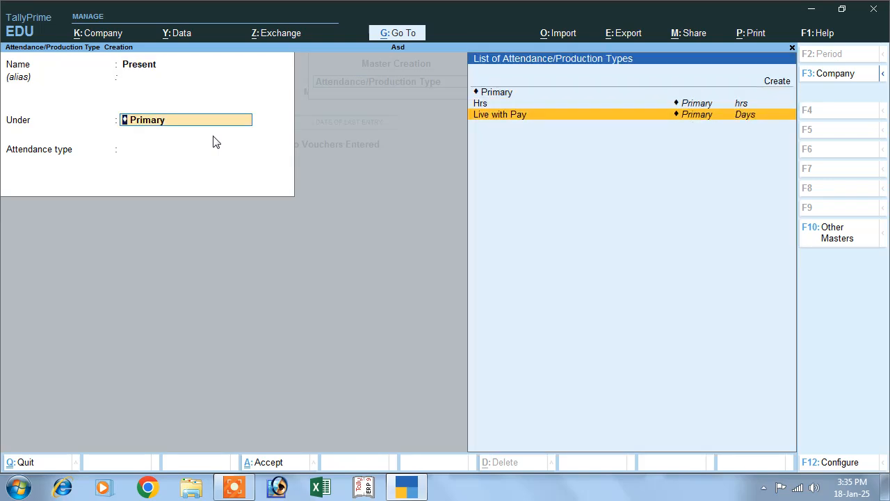
{"action": "key", "text": "Return"}
{"action": "key", "text": "Return"}
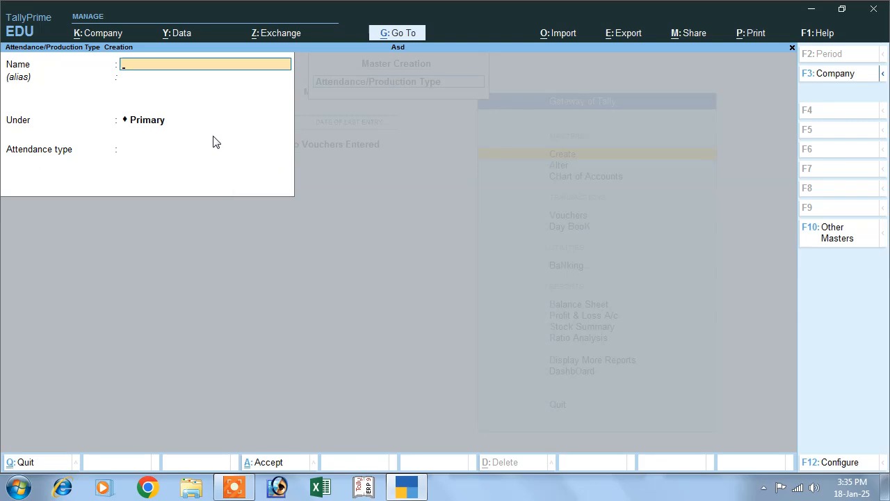
{"action": "key", "text": "Return"}
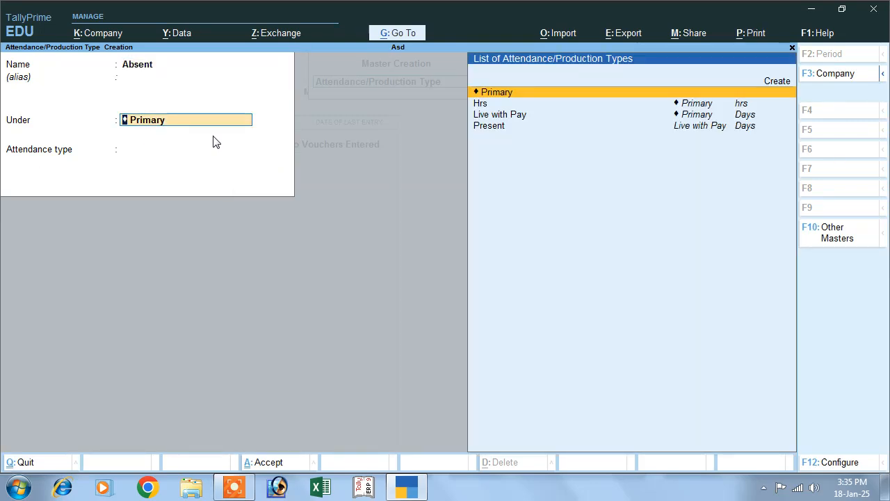
Step: Browse the Under list for a parent group for the Absent type
{"action": "key", "text": "Down"}
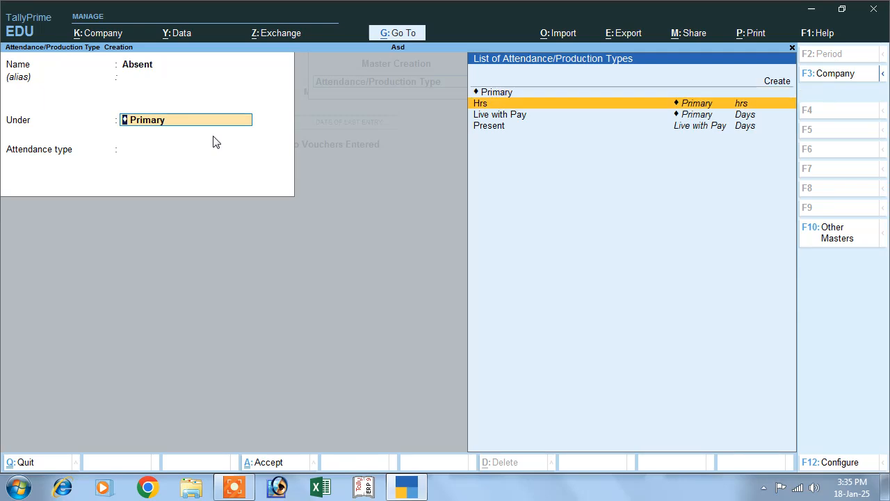
{"action": "key", "text": "Down"}
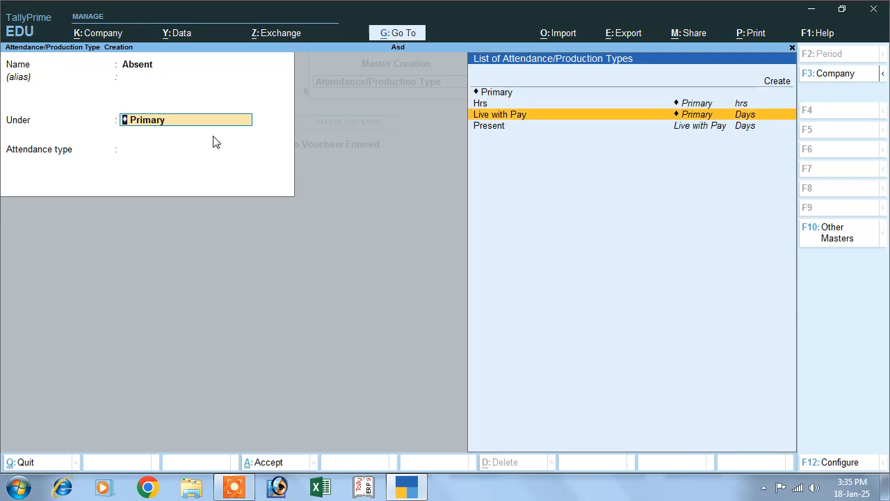
{"action": "key", "text": "Down"}
{"action": "key", "text": "Up"}
{"action": "key", "text": "Up"}
{"action": "key", "text": "Down"}
{"action": "key", "text": "Down"}
{"action": "key", "text": "Up"}
{"action": "key", "text": "Up"}
{"action": "key", "text": "Up"}
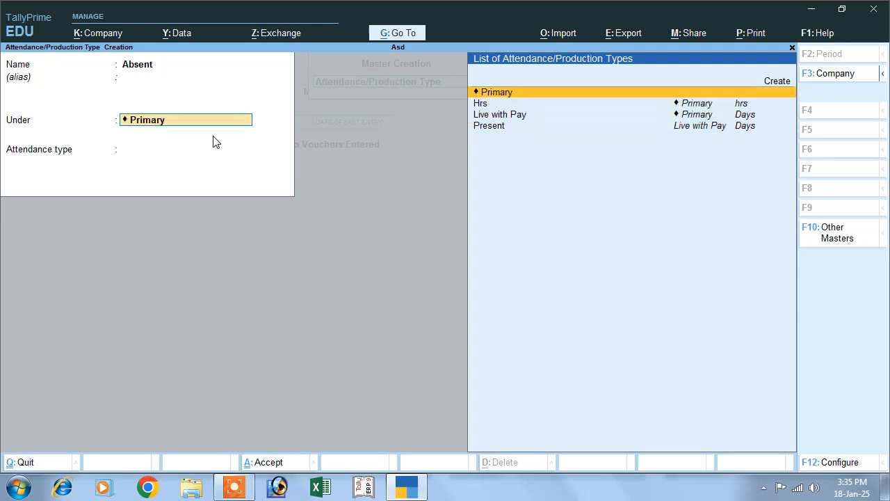
{"action": "key", "text": "Up"}
Step: Create a Live Withour Pay group of type Leave without Pay and save Absent under it
{"action": "key", "text": "Return"}
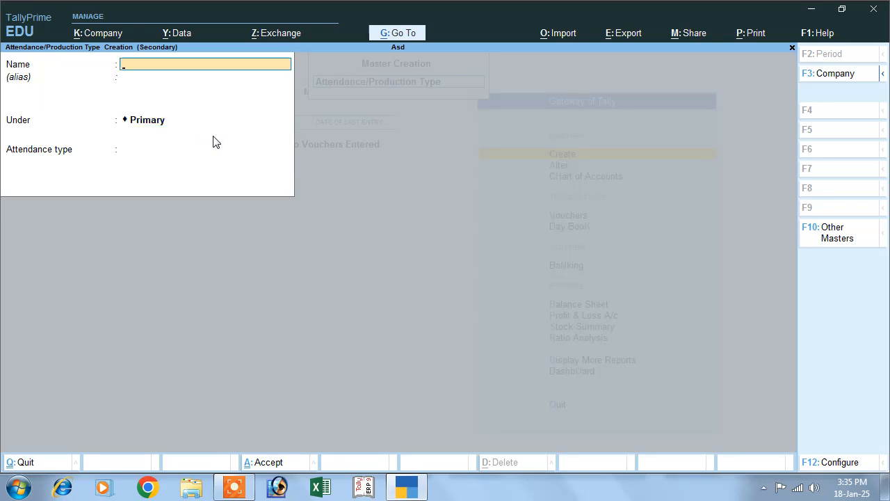
{"action": "type", "text": "Live"}
{"action": "type", "text": " with"}
{"action": "type", "text": "our Pay"}
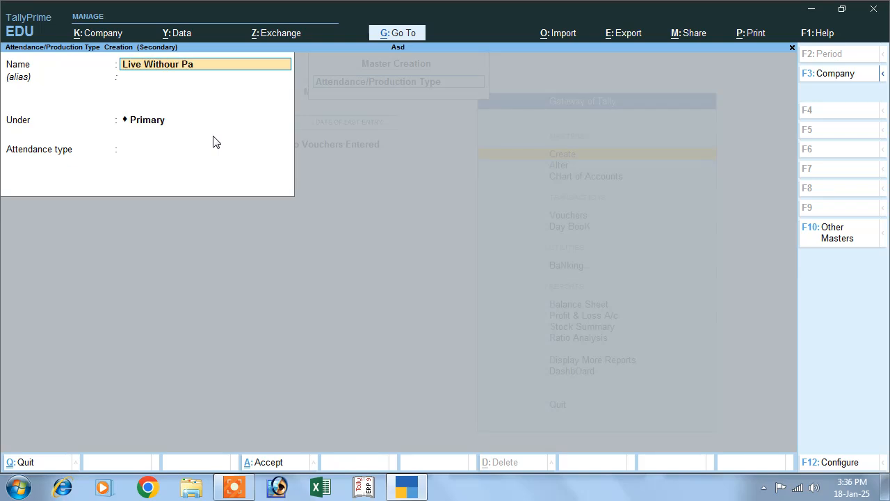
{"action": "key", "text": "Return"}
{"action": "key", "text": "Return"}
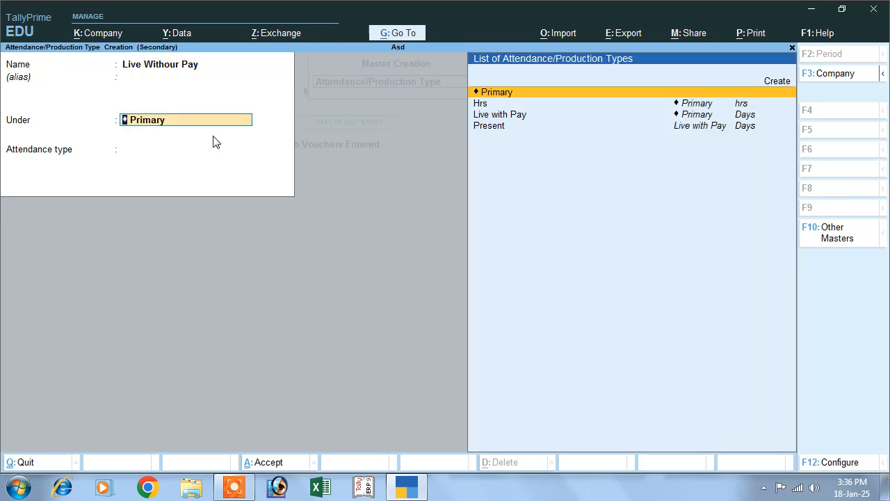
{"action": "key", "text": "Return"}
{"action": "key", "text": "Down"}
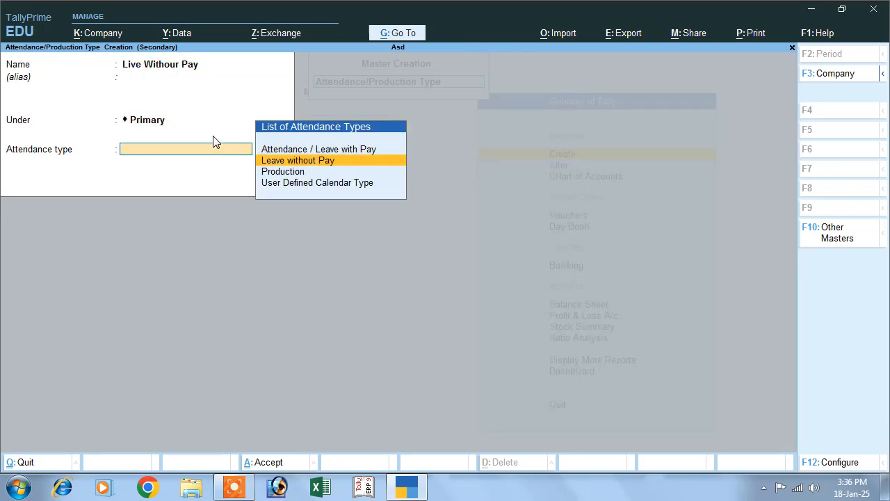
{"action": "key", "text": "Return"}
{"action": "key", "text": "Return"}
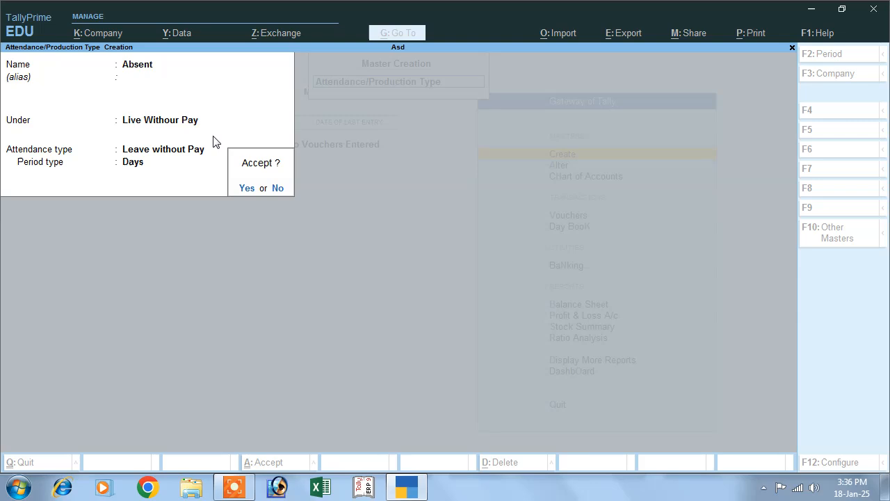
{"action": "key", "text": "Return"}
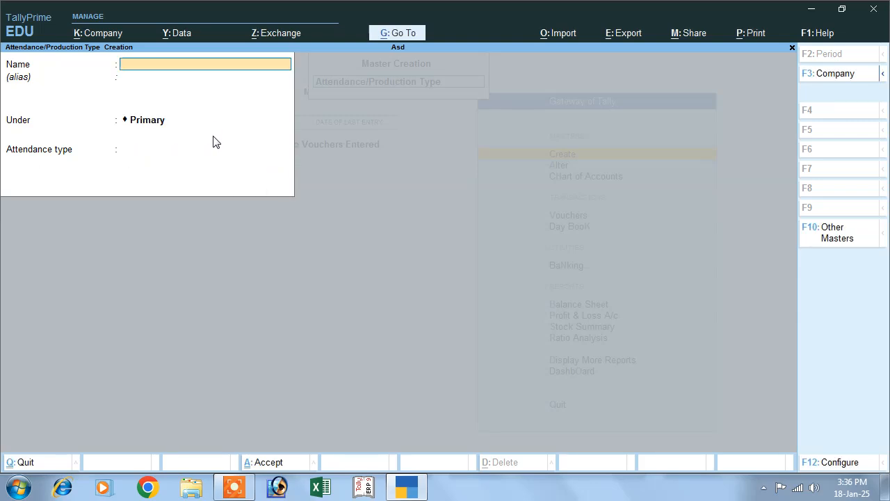
Step: Create an Overtime production type under Hrs, save it, and quit the form
{"action": "type", "text": "Overtime"}
{"action": "key", "text": "Return"}
{"action": "key", "text": "Down"}
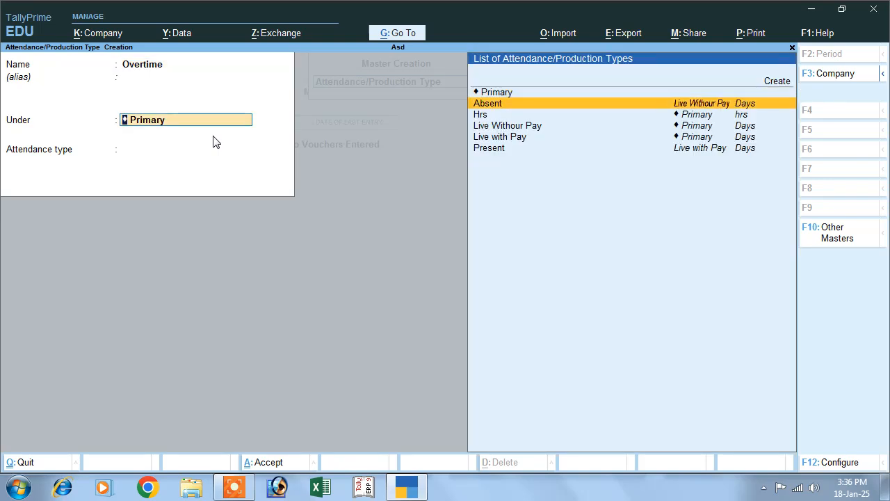
{"action": "key", "text": "Down"}
{"action": "key", "text": "Down"}
{"action": "key", "text": "Down"}
{"action": "key", "text": "Down"}
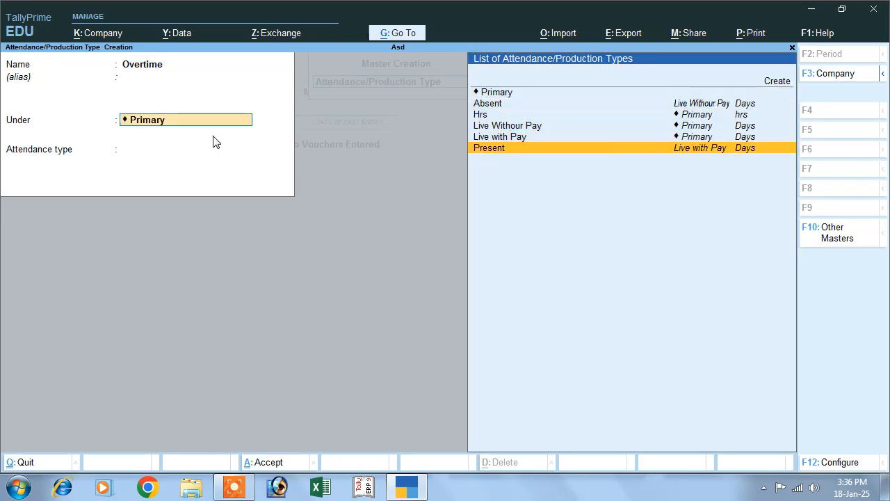
{"action": "key", "text": "Up"}
{"action": "key", "text": "Up"}
{"action": "key", "text": "Down"}
{"action": "key", "text": "Down"}
{"action": "key", "text": "Up"}
{"action": "key", "text": "Up"}
{"action": "key", "text": "Up"}
{"action": "key", "text": "Return"}
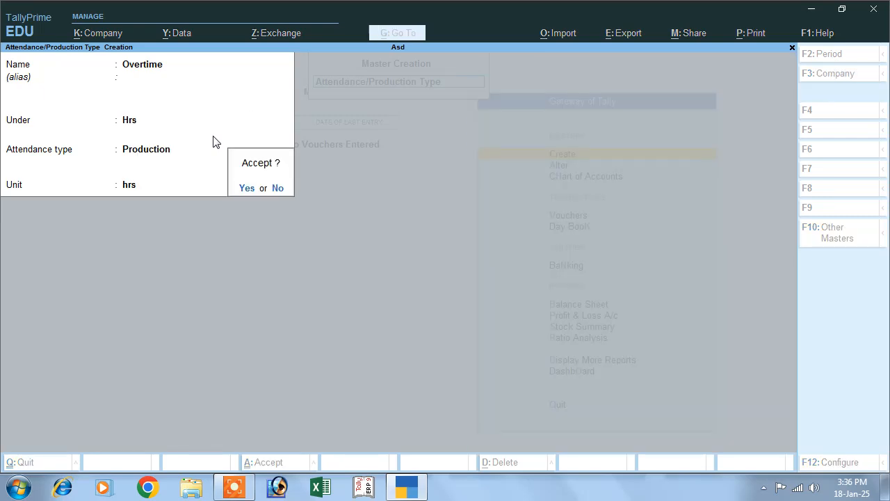
{"action": "key", "text": "Return"}
{"action": "key", "text": "Escape"}
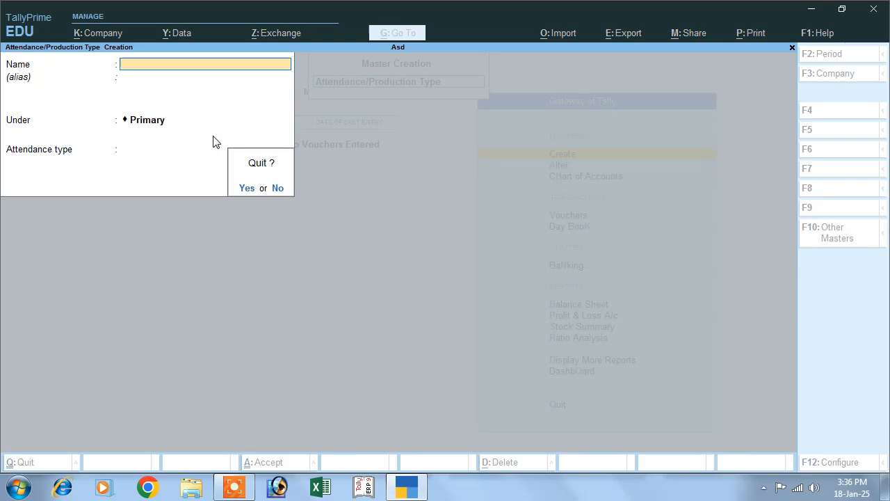
{"action": "key", "text": "Return"}
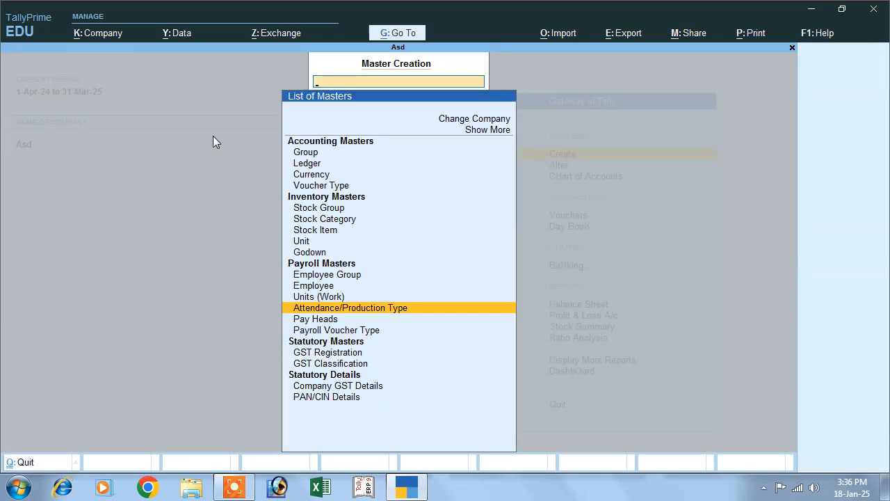
Step: Abandon the empty payroll voucher type form and return to the Gateway of Tally
{"action": "key", "text": "Down"}
{"action": "key", "text": "Down"}
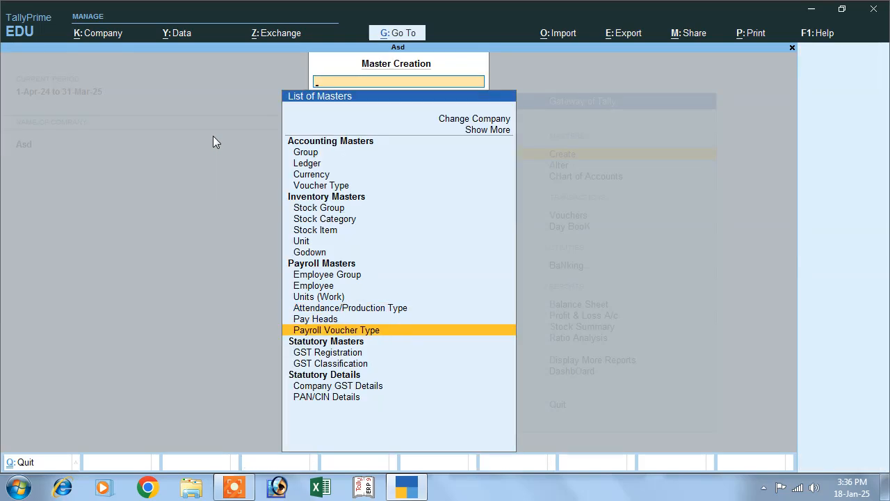
{"action": "key", "text": "Return"}
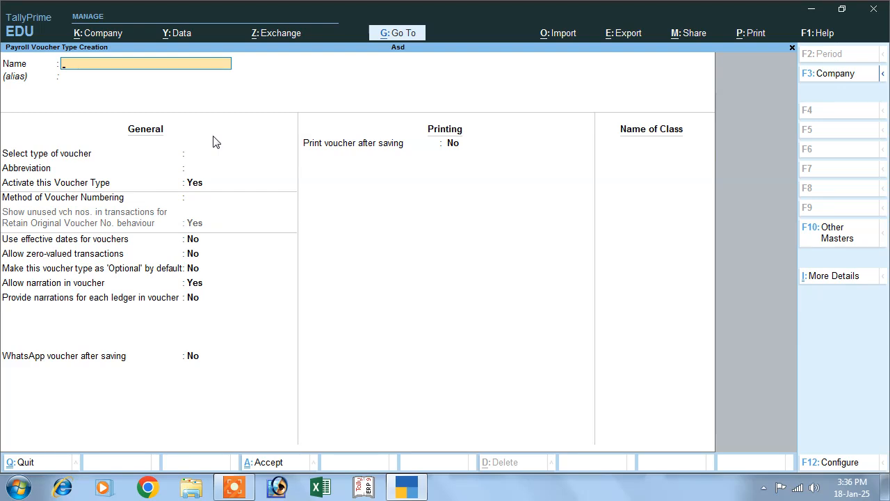
{"action": "key", "text": "Escape"}
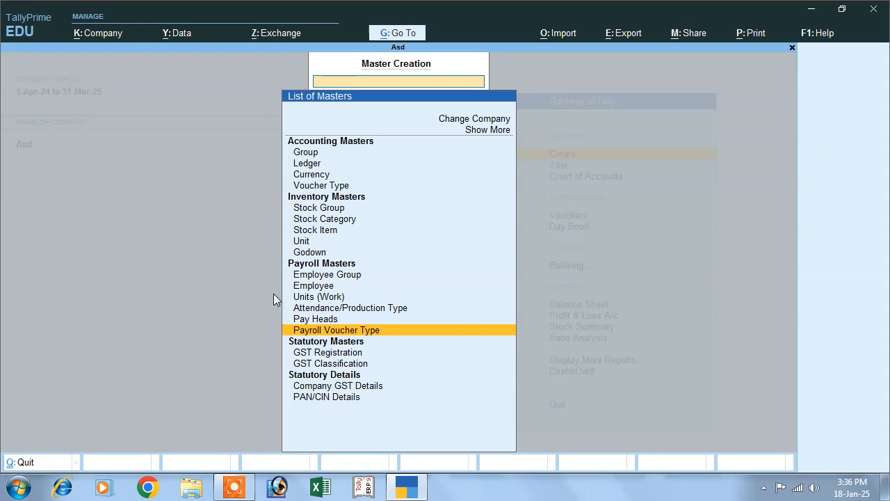
{"action": "key", "text": "Escape"}
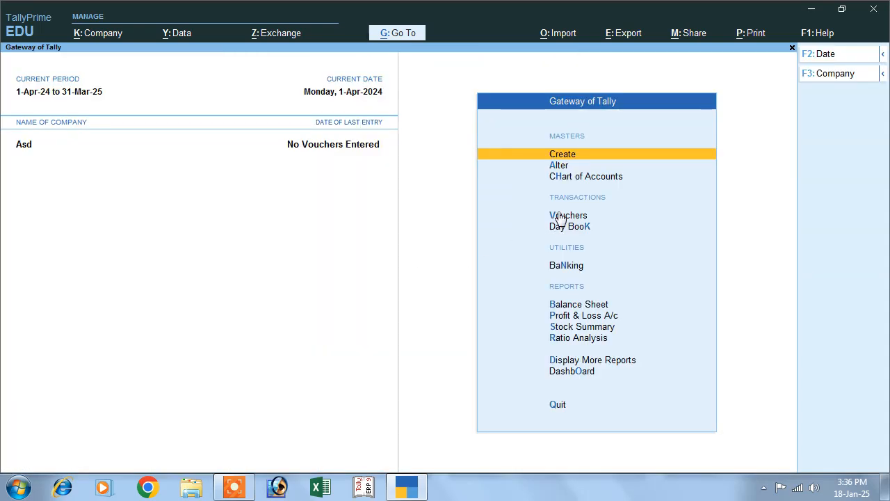
Step: Start a voucher entry and change its voucher type to Payroll
{"action": "left_click", "coordinate": [560, 216]}
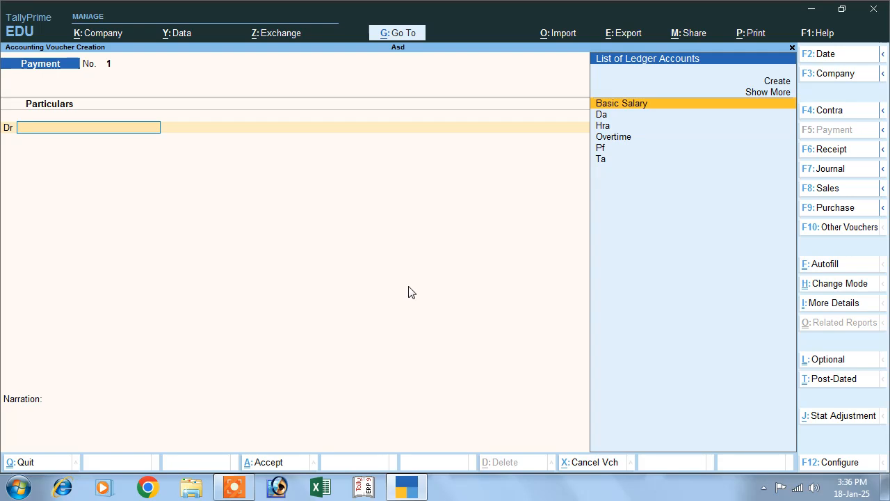
{"action": "left_click", "coordinate": [834, 234]}
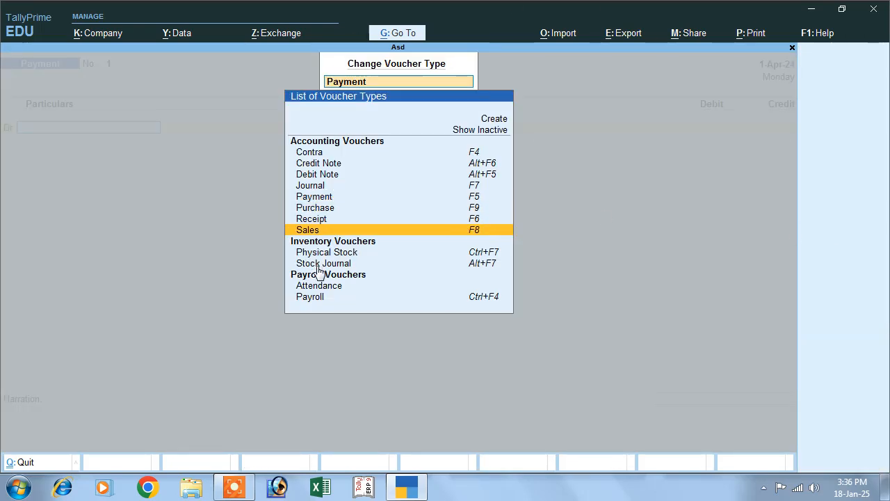
{"action": "left_click", "coordinate": [310, 296]}
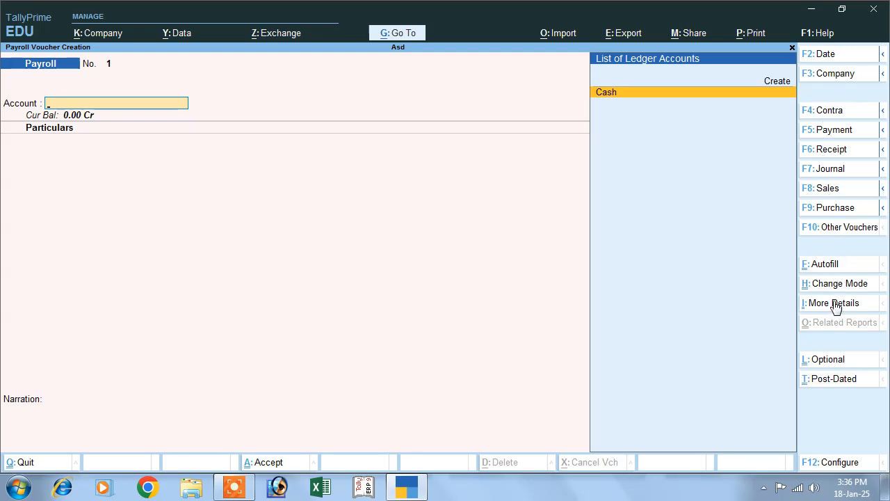
Step: Payroll-autofill Salary up to 1-4-2024 for the single employee sorted by name, then exit
{"action": "left_click", "coordinate": [825, 271]}
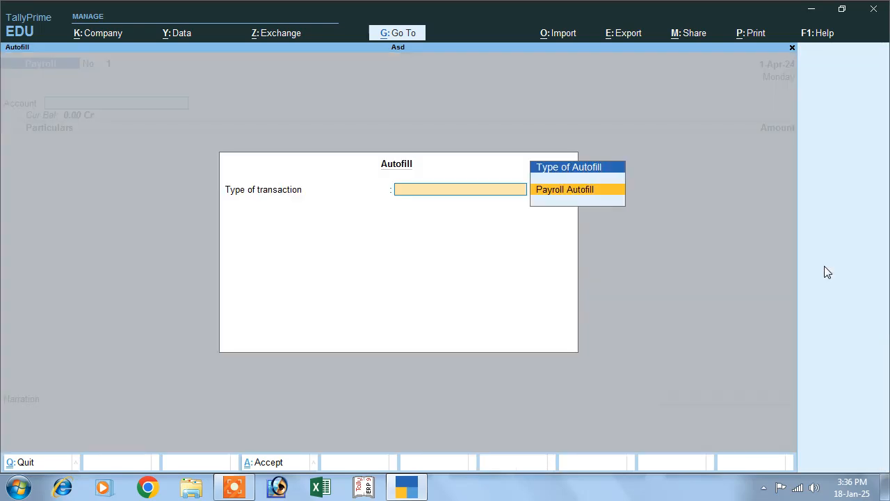
{"action": "left_click", "coordinate": [568, 195]}
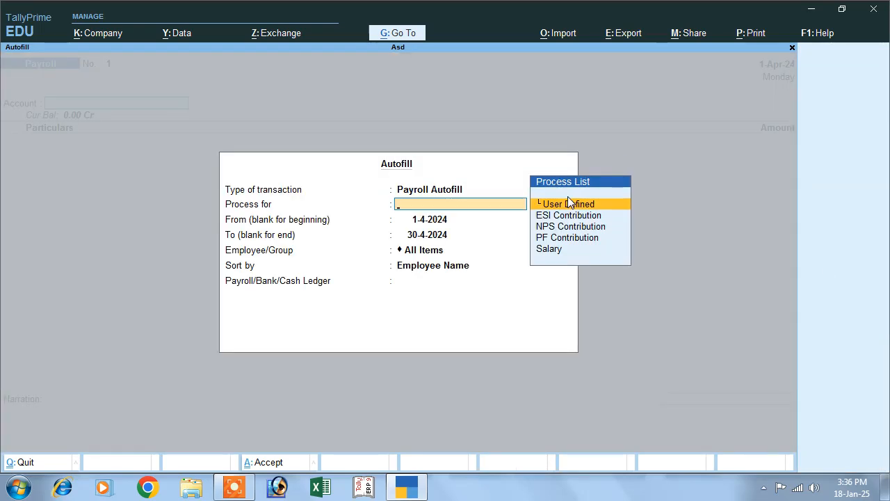
{"action": "key", "text": "Down"}
{"action": "key", "text": "Down"}
{"action": "key", "text": "Down"}
{"action": "key", "text": "Down"}
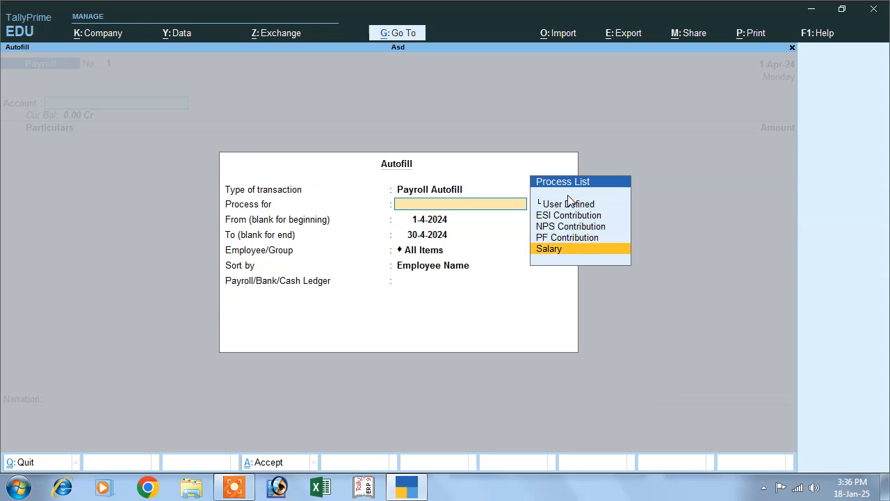
{"action": "key", "text": "Return"}
{"action": "key", "text": "Return"}
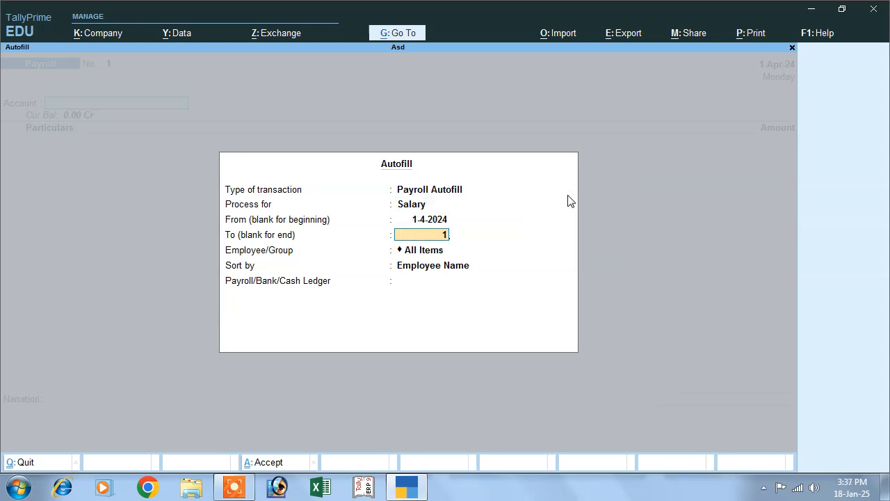
{"action": "type", "text": "1"}
{"action": "key", "text": "Return"}
{"action": "key", "text": "Down"}
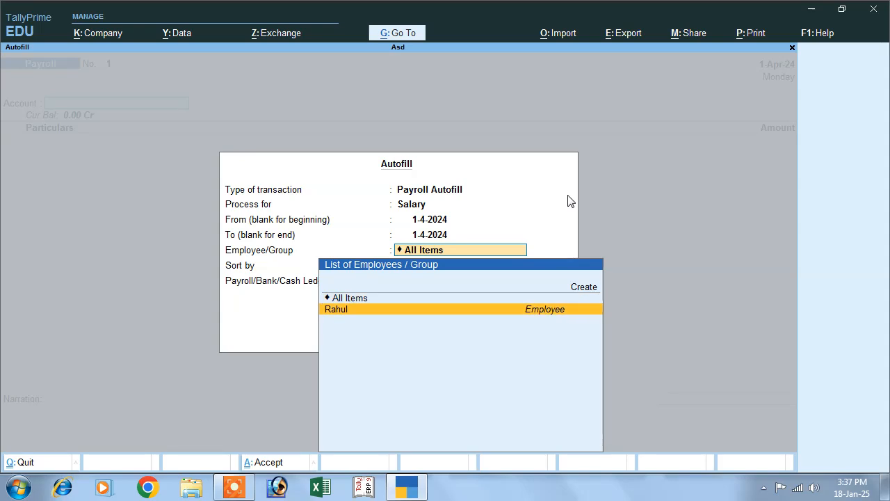
{"action": "key", "text": "Return"}
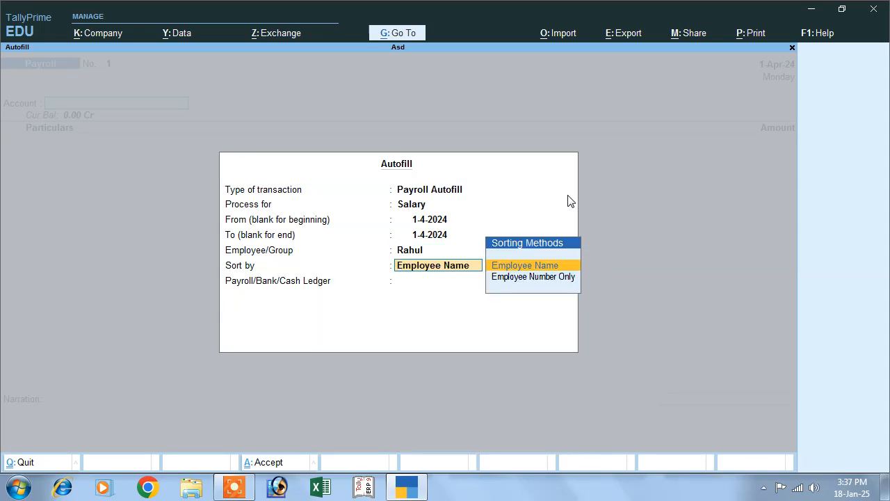
{"action": "key", "text": "Return"}
{"action": "key", "text": "Return"}
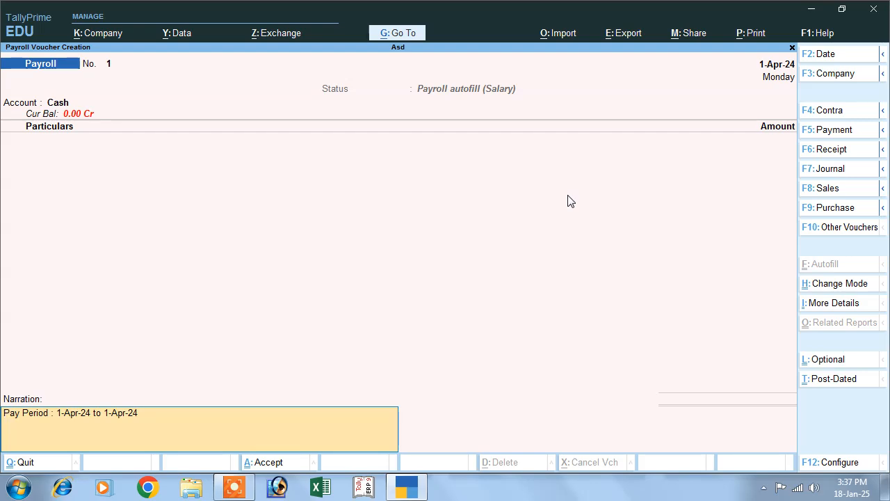
{"action": "key", "text": "Escape"}
{"action": "key", "text": "Escape"}
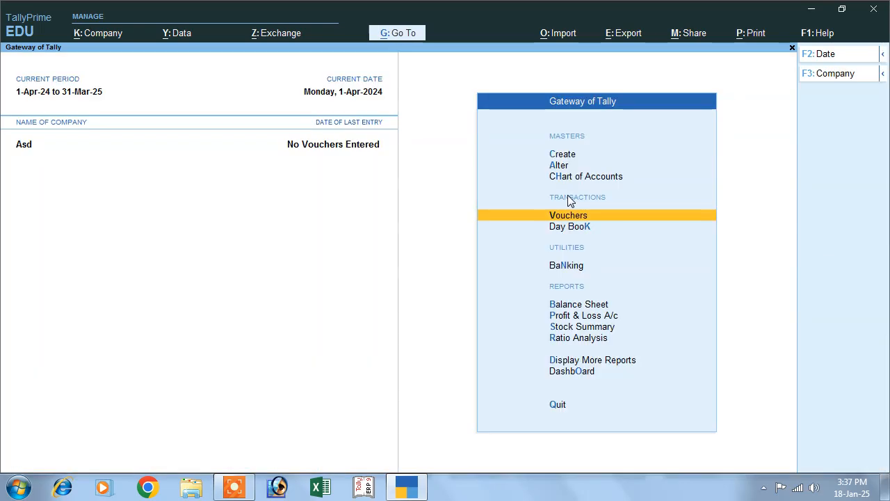
Step: Open the employee master for alteration and set Define salary details to Yes
{"action": "key", "text": "Up"}
{"action": "key", "text": "Up"}
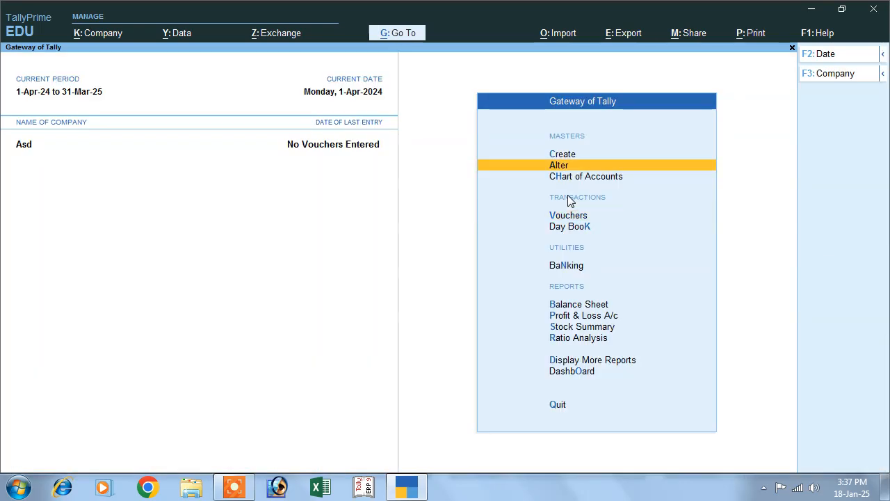
{"action": "key", "text": "Return"}
{"action": "key", "text": "Down"}
{"action": "key", "text": "Down"}
{"action": "key", "text": "Down"}
{"action": "key", "text": "Down"}
{"action": "key", "text": "Down"}
{"action": "key", "text": "Down"}
{"action": "key", "text": "Down"}
{"action": "key", "text": "Down"}
{"action": "key", "text": "Down"}
{"action": "key", "text": "Down"}
{"action": "key", "text": "Down"}
{"action": "key", "text": "Down"}
{"action": "key", "text": "Up"}
{"action": "key", "text": "Return"}
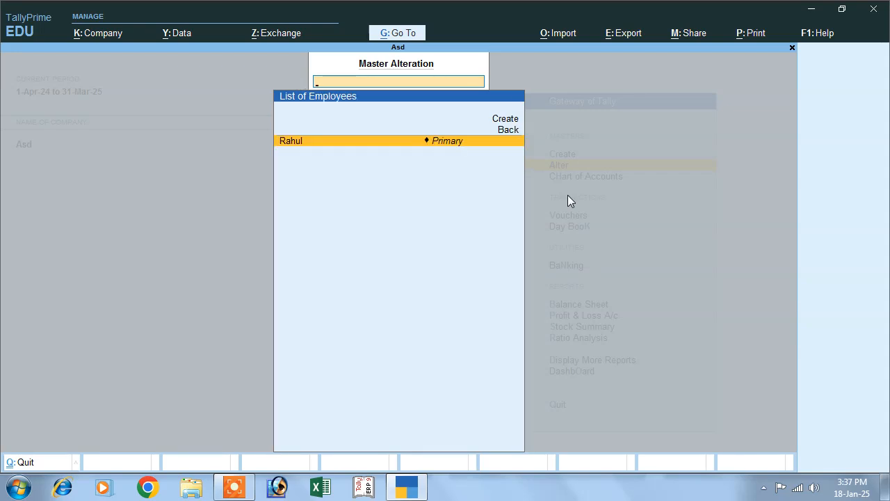
{"action": "key", "text": "Return"}
{"action": "key", "text": "Return"}
{"action": "key", "text": "Return"}
{"action": "key", "text": "Return"}
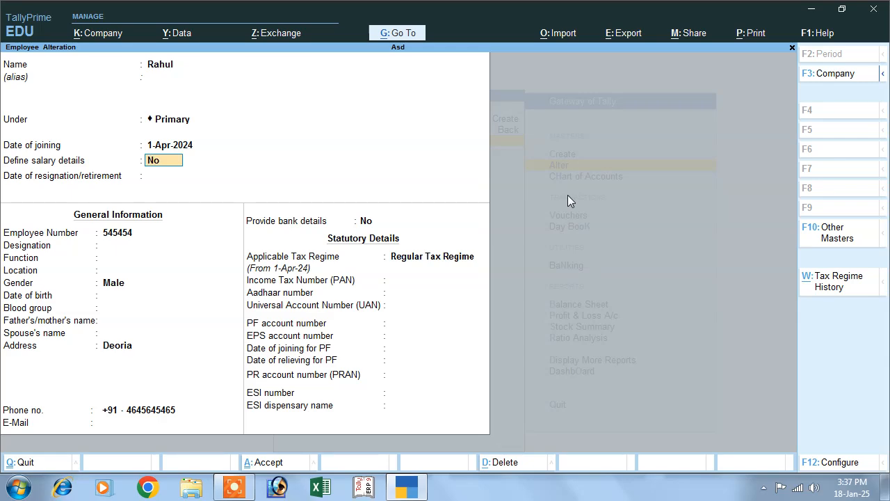
{"action": "type", "text": "y"}
{"action": "key", "text": "Return"}
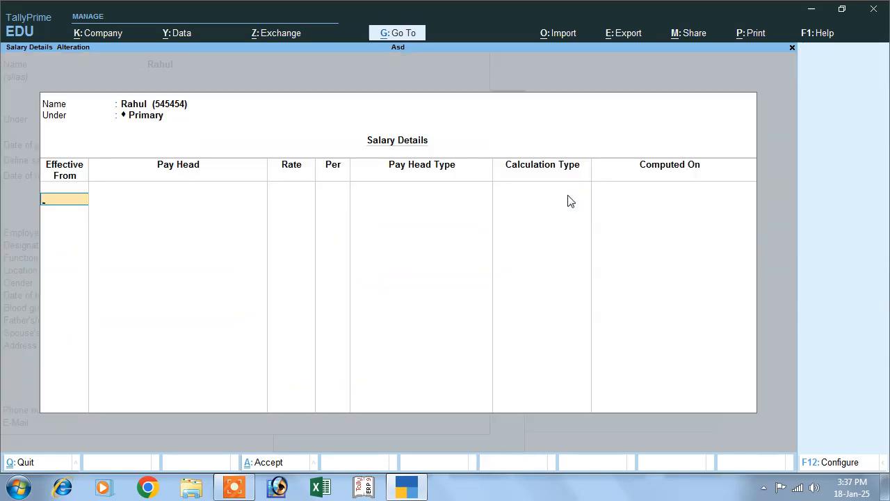
{"action": "key", "text": "Return"}
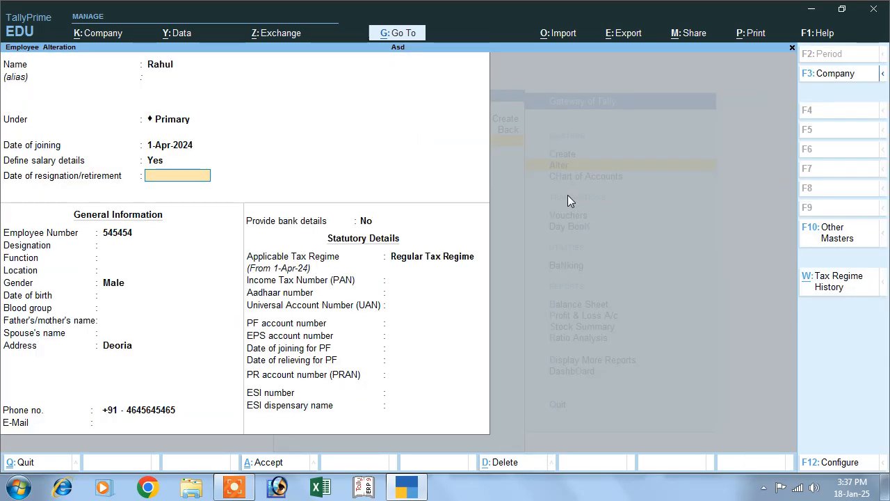
{"action": "key", "text": "BackSpace"}
{"action": "key", "text": "Return"}
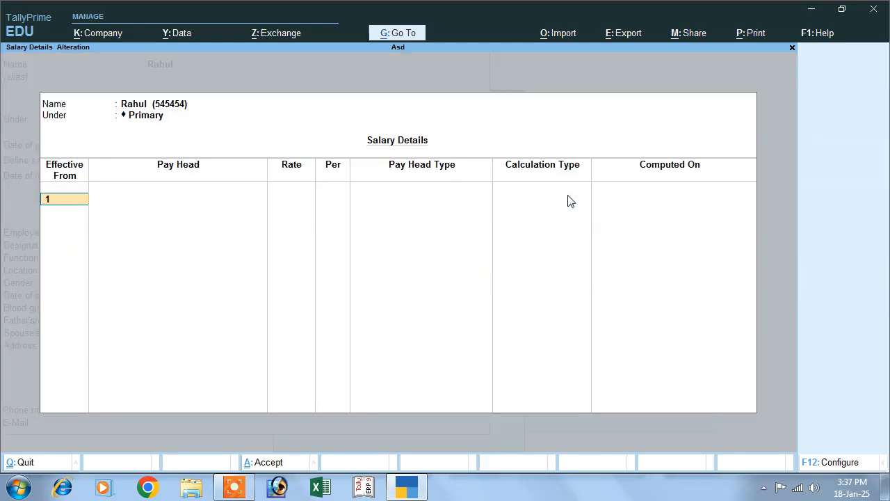
Step: Start salary details effective 1-Apr-24 with Basic Salary 25,000 monthly and Da
{"action": "key", "text": "Return"}
{"action": "key", "text": "Down"}
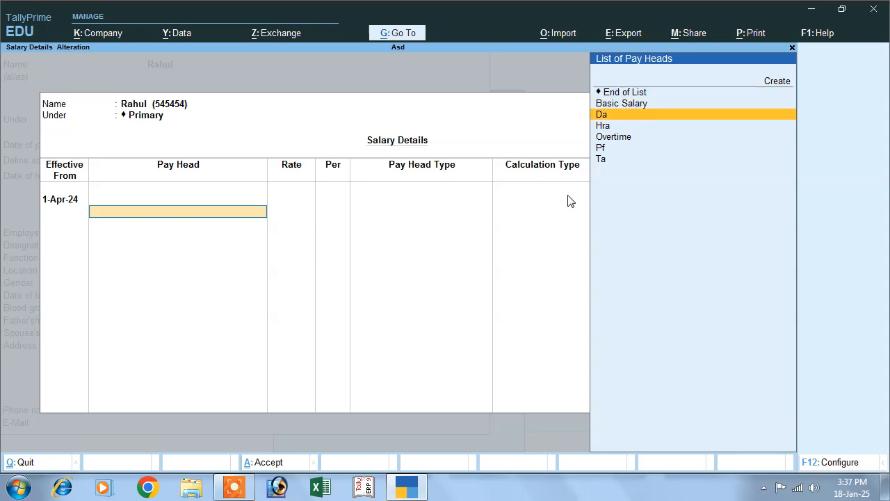
{"action": "key", "text": "Return"}
{"action": "type", "text": "25,000"}
{"action": "key", "text": "Return"}
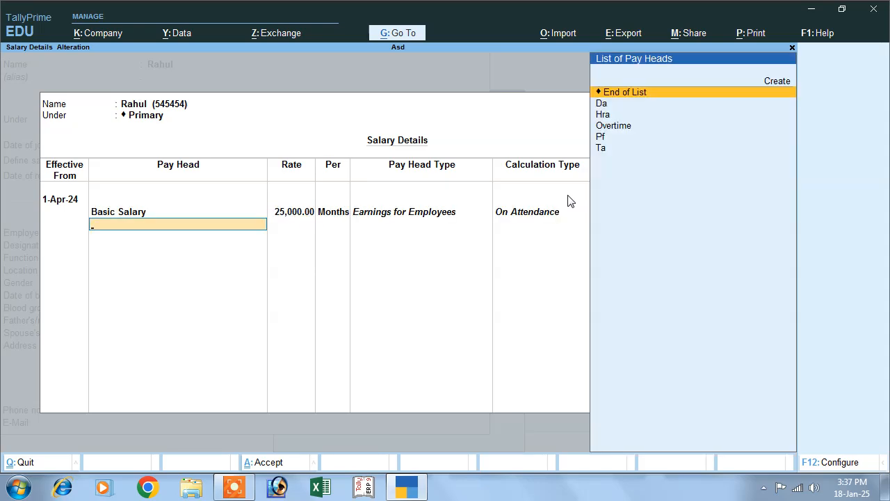
{"action": "key", "text": "Down"}
{"action": "key", "text": "Down"}
{"action": "key", "text": "Up"}
{"action": "key", "text": "Return"}
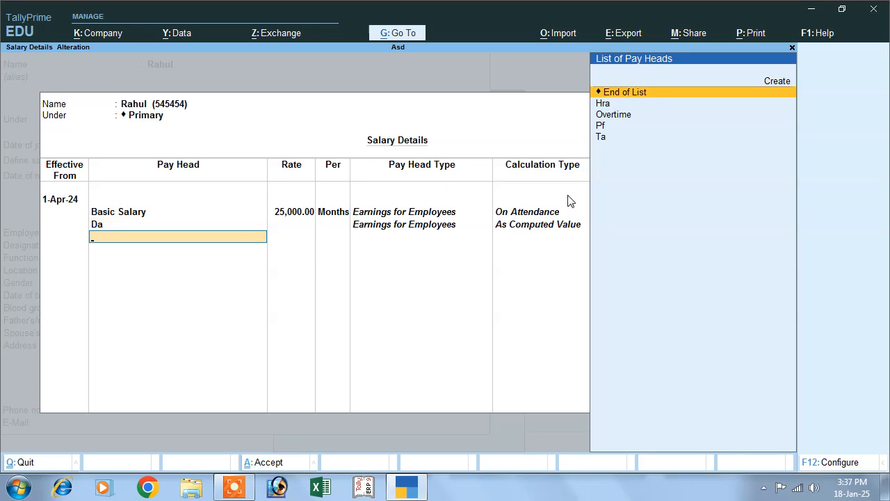
Step: Add Hra, Ta, and Overtime at 10 per hour as pay heads
{"action": "key", "text": "Down"}
{"action": "key", "text": "Return"}
{"action": "key", "text": "Down"}
{"action": "key", "text": "Down"}
{"action": "key", "text": "Down"}
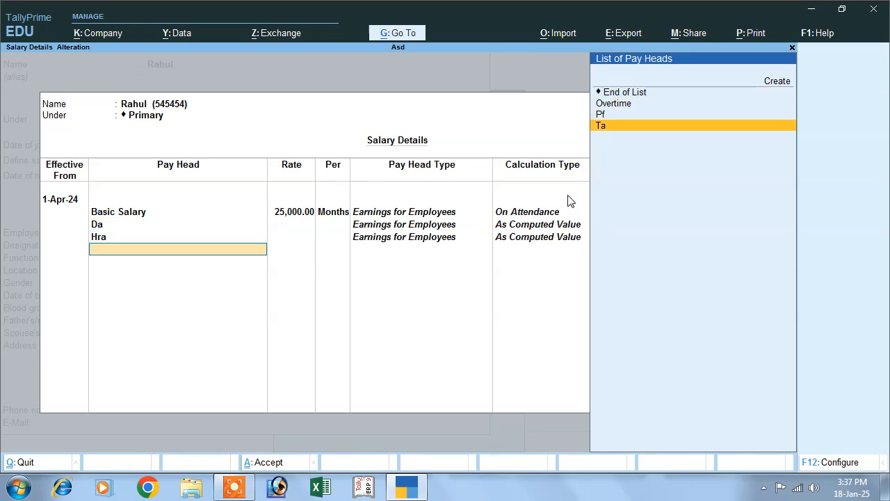
{"action": "key", "text": "Return"}
{"action": "key", "text": "Down"}
{"action": "key", "text": "Down"}
{"action": "key", "text": "Up"}
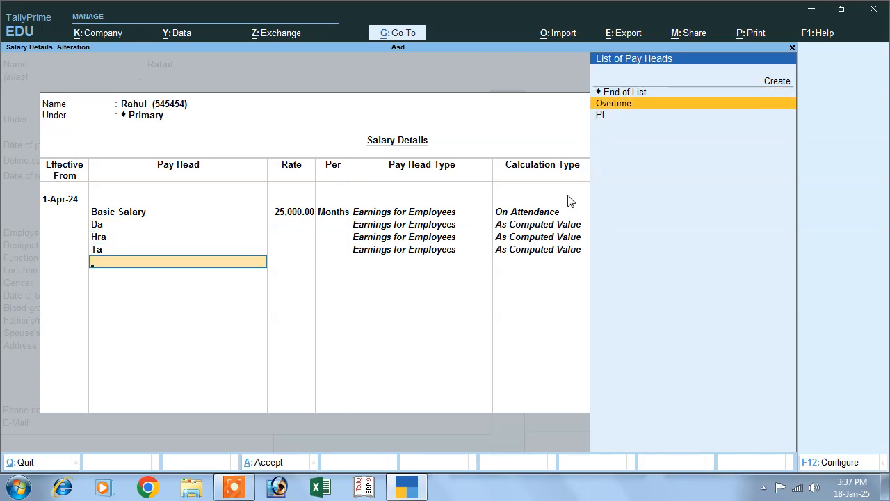
{"action": "key", "text": "Return"}
{"action": "type", "text": "10"}
{"action": "key", "text": "Return"}
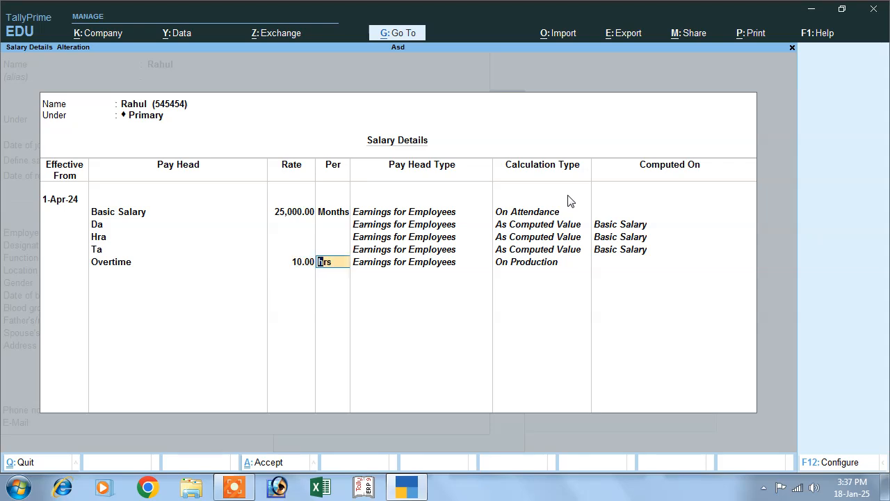
{"action": "key", "text": "Return"}
Step: Add Pf as the last pay head and accept the salary details
{"action": "key", "text": "Down"}
{"action": "key", "text": "Return"}
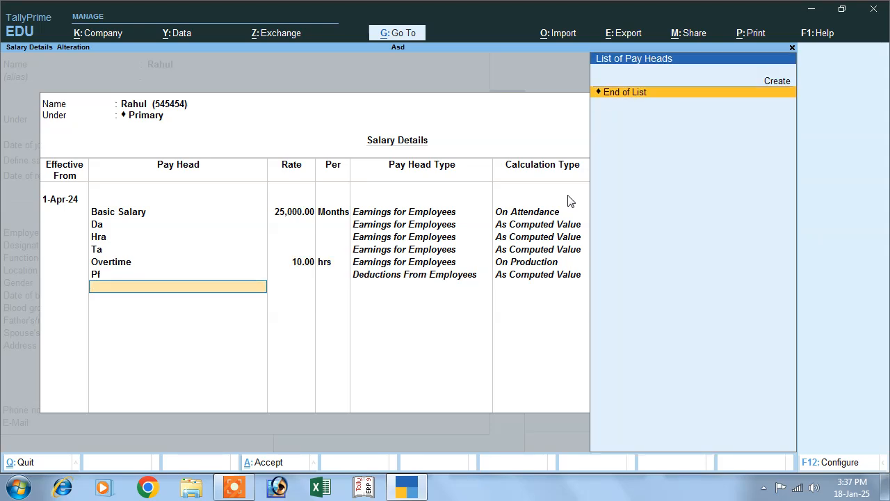
{"action": "key", "text": "Return"}
{"action": "key", "text": "Return"}
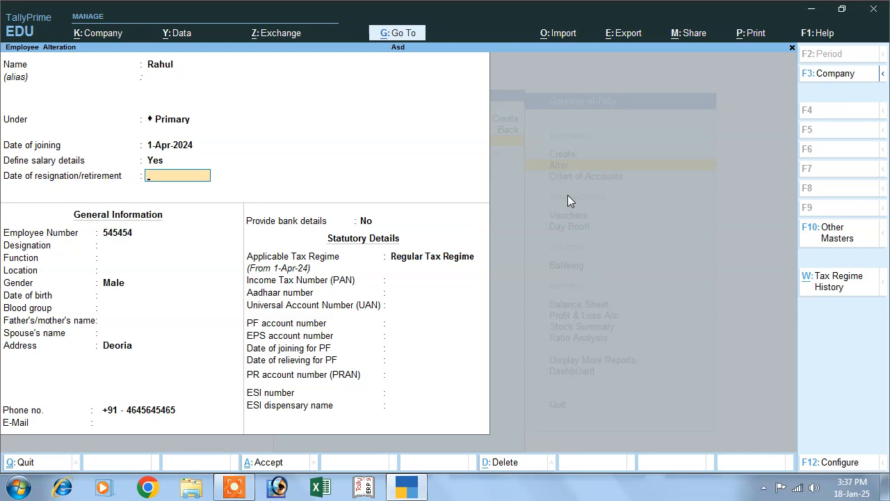
{"action": "key", "text": "Return"}
{"action": "key", "text": "Return"}
{"action": "key", "text": "Return"}
{"action": "key", "text": "Return"}
{"action": "key", "text": "Return"}
{"action": "key", "text": "Return"}
{"action": "key", "text": "Return"}
{"action": "key", "text": "Return"}
{"action": "key", "text": "Return"}
{"action": "key", "text": "Return"}
{"action": "key", "text": "Return"}
{"action": "key", "text": "Return"}
{"action": "key", "text": "Return"}
{"action": "key", "text": "Return"}
{"action": "key", "text": "Return"}
{"action": "key", "text": "Return"}
{"action": "key", "text": "Return"}
{"action": "key", "text": "Return"}
{"action": "key", "text": "Return"}
{"action": "key", "text": "Return"}
{"action": "key", "text": "Return"}
{"action": "key", "text": "Return"}
{"action": "key", "text": "Return"}
{"action": "key", "text": "Return"}
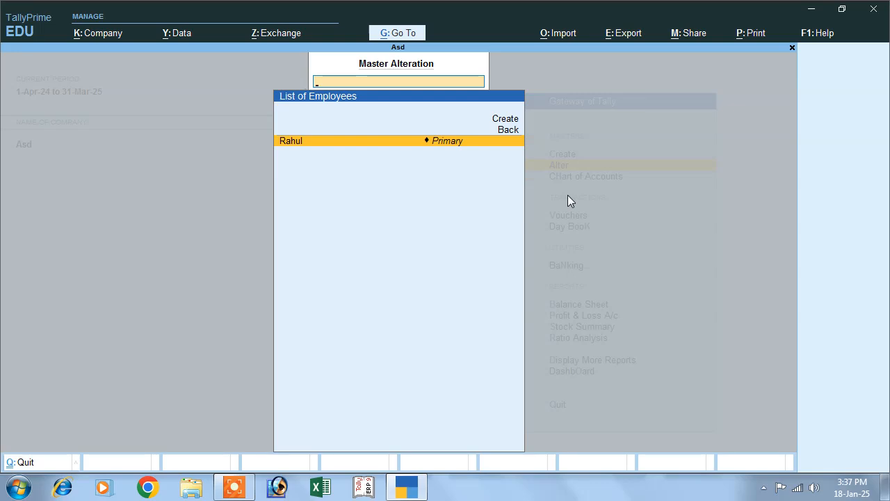
Step: Exit the employee record to the Gateway of Tally and start voucher entry
{"action": "key", "text": "Escape"}
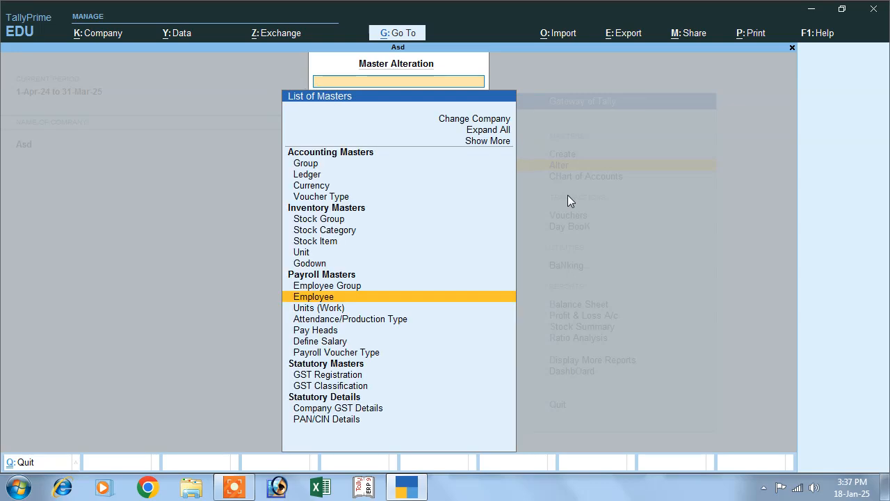
{"action": "key", "text": "Escape"}
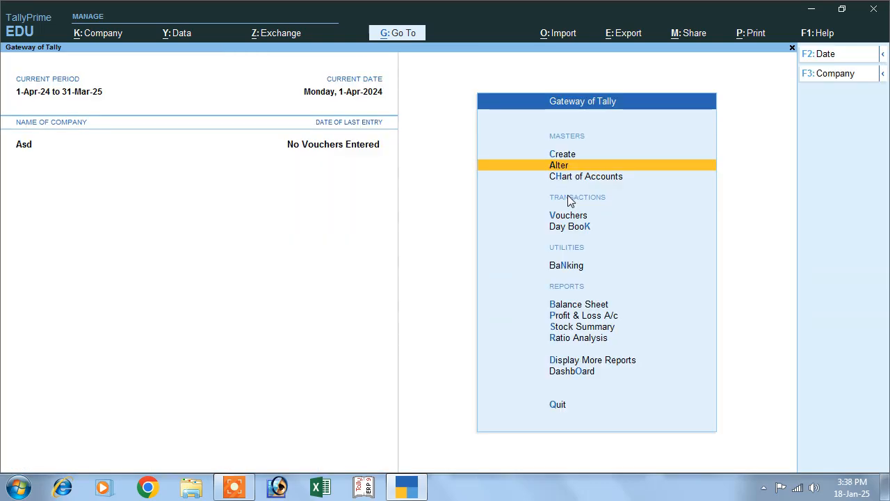
{"action": "key", "text": "Down"}
{"action": "key", "text": "Down"}
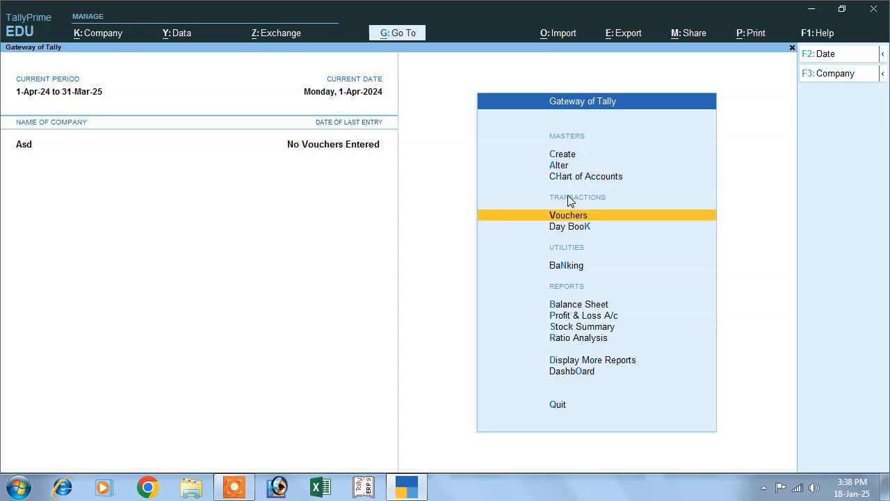
{"action": "key", "text": "Return"}
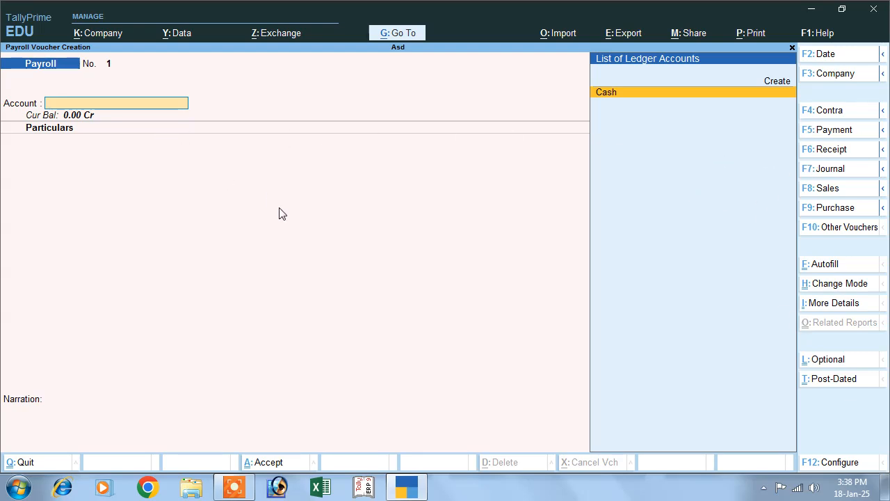
Step: Switch the voucher type to Attendance
{"action": "key", "text": "F10"}
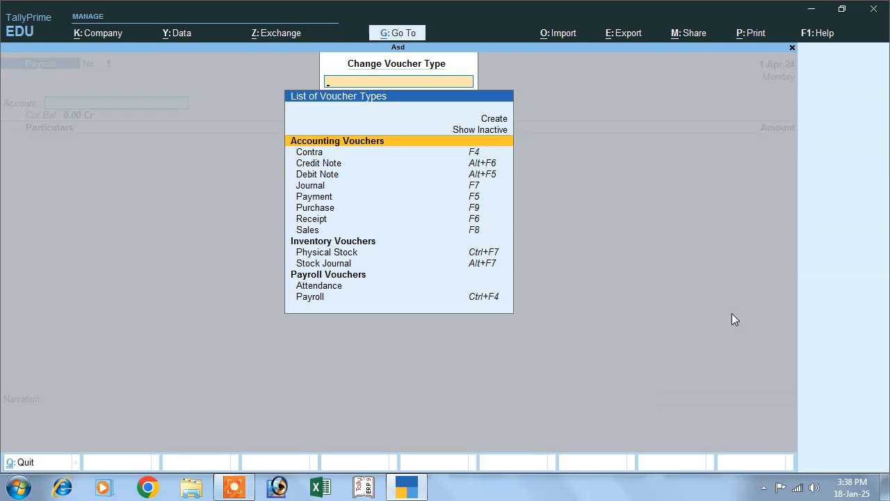
{"action": "key", "text": "Escape"}
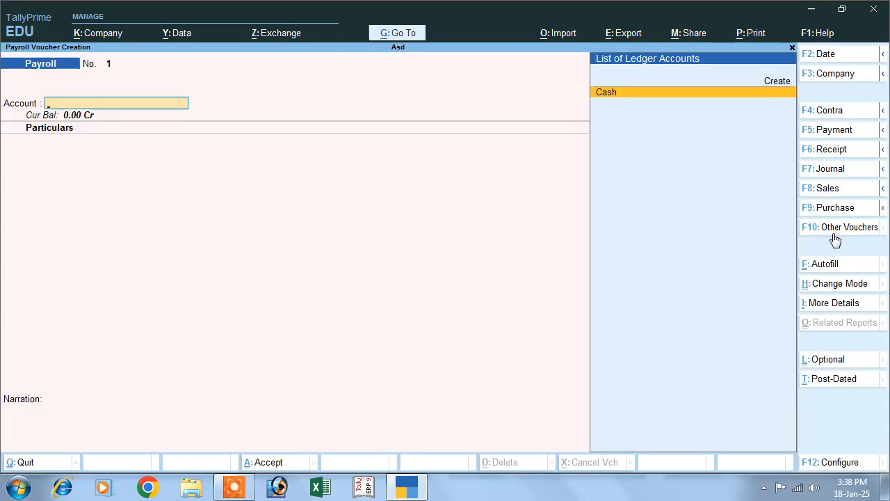
{"action": "left_click", "coordinate": [834, 228]}
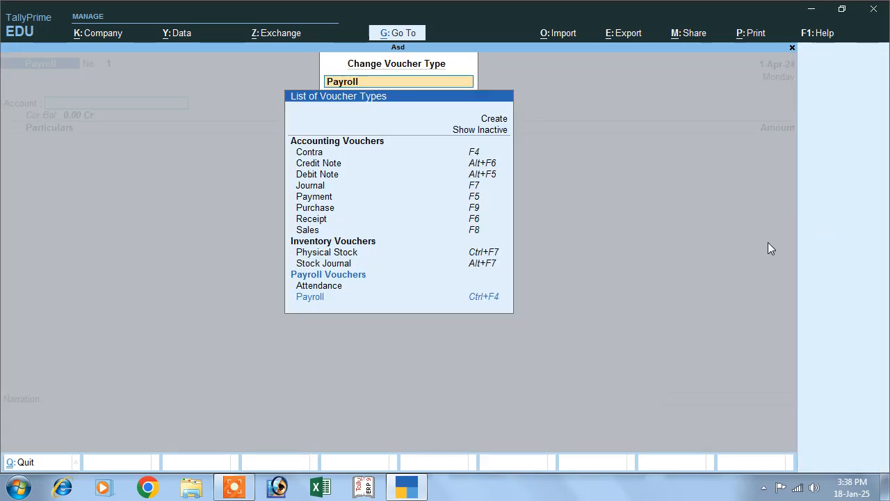
{"action": "left_click", "coordinate": [320, 286]}
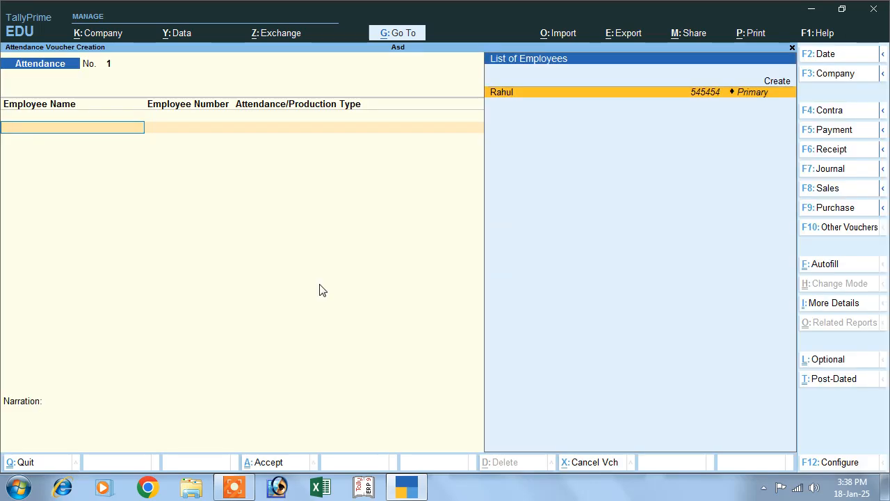
Step: Record the employee as Present for 25 days in the first row
{"action": "key", "text": "Return"}
{"action": "key", "text": "Down"}
{"action": "key", "text": "Down"}
{"action": "key", "text": "Up"}
{"action": "key", "text": "Up"}
{"action": "key", "text": "Down"}
{"action": "key", "text": "Down"}
{"action": "key", "text": "Down"}
{"action": "key", "text": "Down"}
{"action": "key", "text": "Down"}
{"action": "key", "text": "Return"}
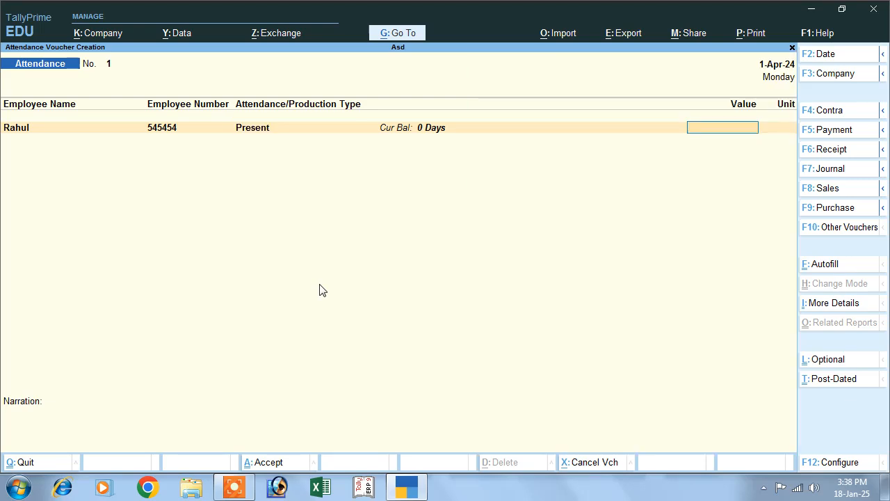
{"action": "key", "text": "Return"}
Step: Add a second row marking the employee Absent for 5 days
{"action": "key", "text": "Up"}
{"action": "key", "text": "Down"}
{"action": "key", "text": "Down"}
{"action": "key", "text": "Return"}
{"action": "key", "text": "Down"}
{"action": "key", "text": "Down"}
{"action": "key", "text": "Down"}
{"action": "key", "text": "Up"}
{"action": "key", "text": "Up"}
Step: Add a third row with 10 hrs Overtime and finish the attendance rows
{"action": "key", "text": "Up"}
{"action": "key", "text": "Return"}
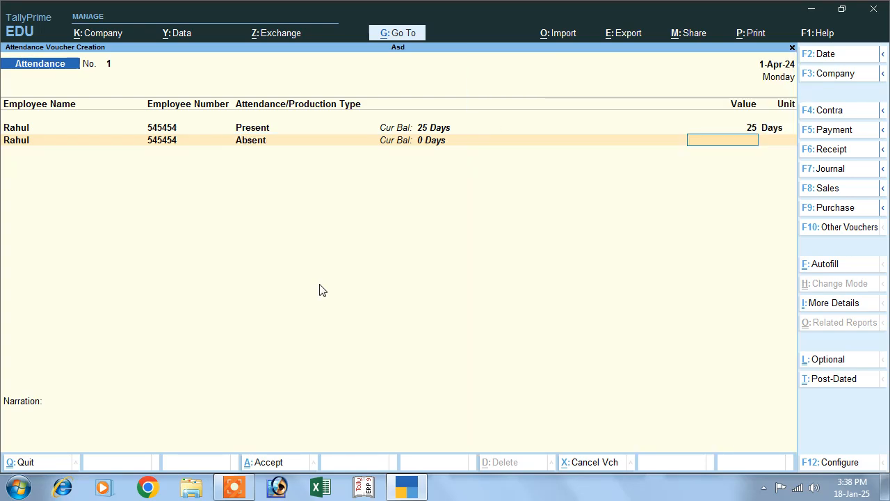
{"action": "key", "text": "Return"}
{"action": "key", "text": "Down"}
{"action": "key", "text": "Return"}
{"action": "key", "text": "Down"}
{"action": "key", "text": "Down"}
{"action": "key", "text": "Down"}
{"action": "key", "text": "Down"}
{"action": "key", "text": "Down"}
{"action": "key", "text": "Up"}
{"action": "key", "text": "Up"}
{"action": "key", "text": "Up"}
{"action": "key", "text": "Up"}
{"action": "key", "text": "Up"}
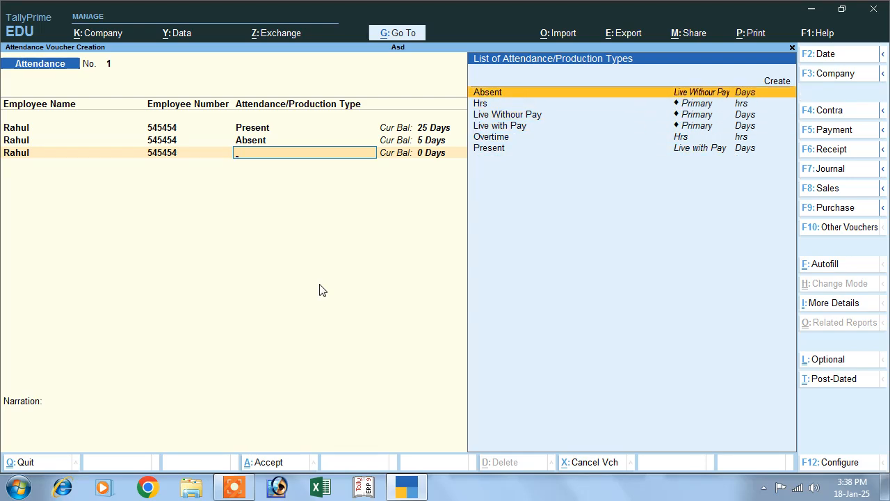
{"action": "key", "text": "Down"}
{"action": "key", "text": "Down"}
{"action": "key", "text": "Down"}
{"action": "key", "text": "Down"}
{"action": "key", "text": "Return"}
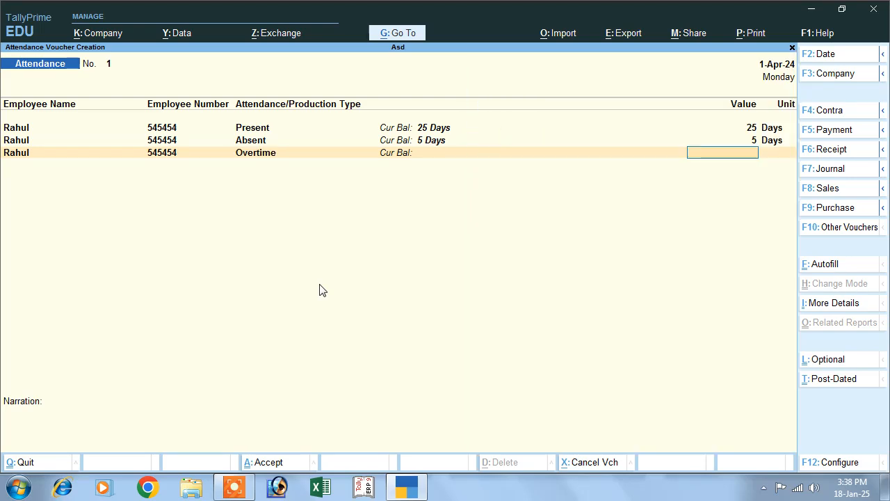
{"action": "type", "text": "10"}
{"action": "key", "text": "Return"}
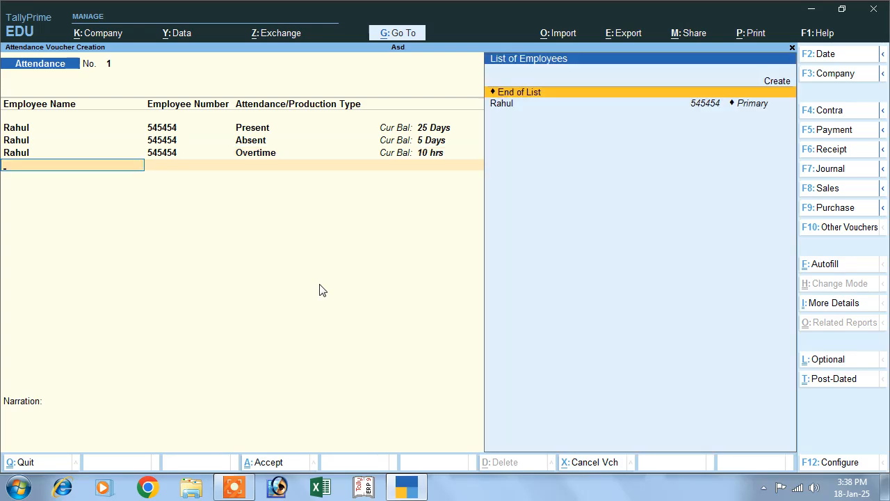
{"action": "key", "text": "Return"}
{"action": "key", "text": "Return"}
{"action": "key", "text": "Return"}
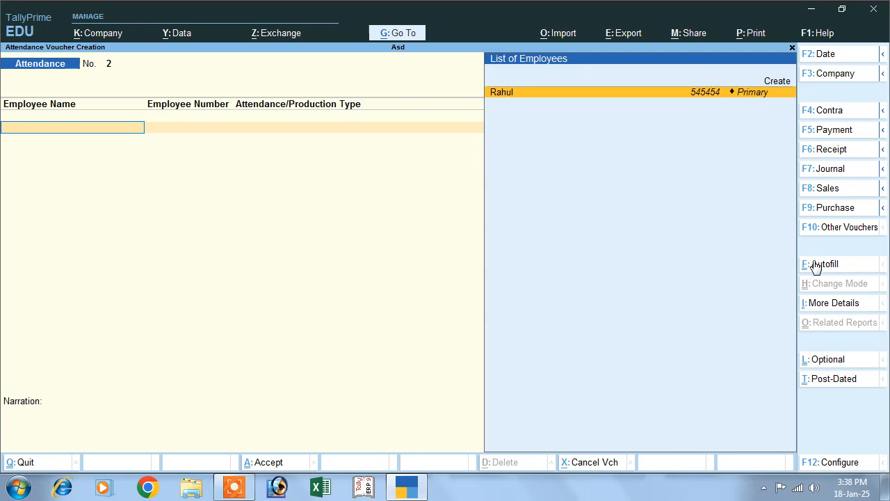
Step: Switch to a Payroll voucher and autofill Salary processing dated 1-4-2024
{"action": "left_click", "coordinate": [817, 227]}
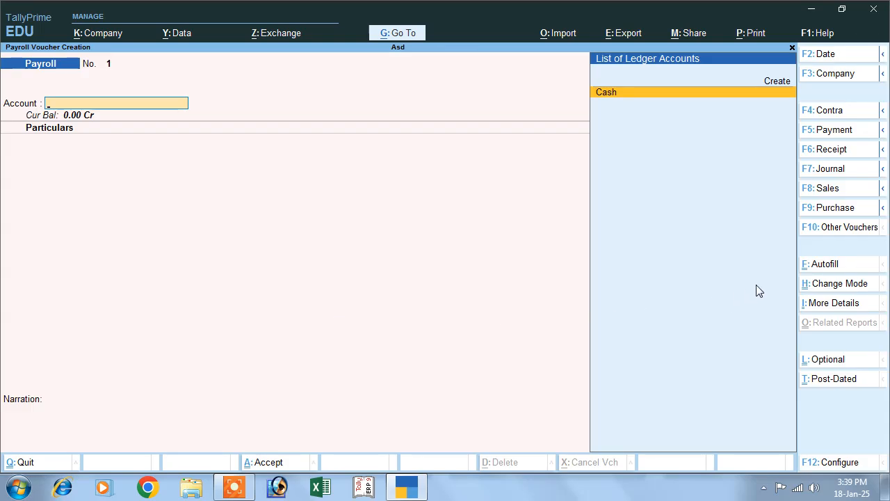
{"action": "left_click", "coordinate": [821, 267]}
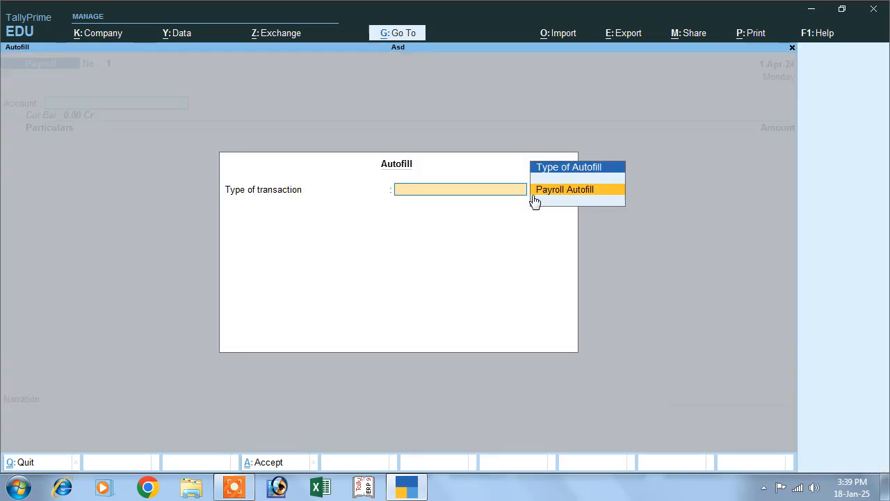
{"action": "key", "text": "Return"}
{"action": "key", "text": "Down"}
{"action": "key", "text": "Down"}
{"action": "key", "text": "Down"}
{"action": "key", "text": "Down"}
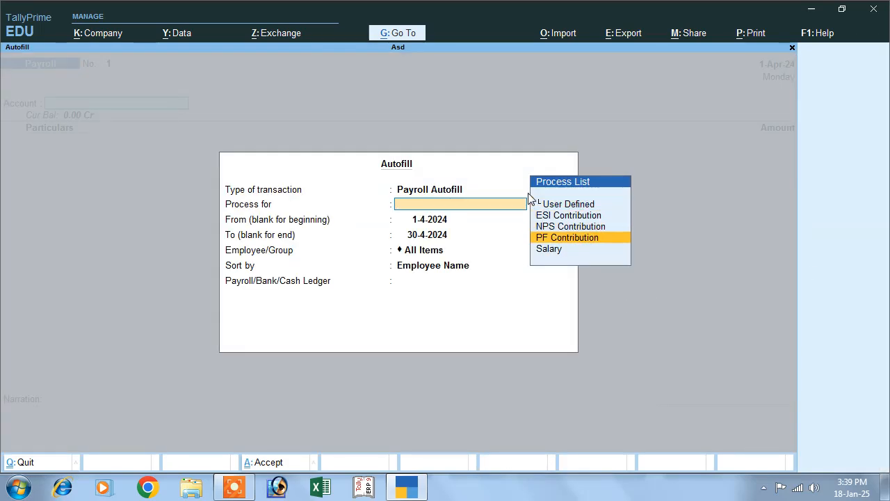
{"action": "key", "text": "Return"}
{"action": "key", "text": "Return"}
{"action": "key", "text": "BackSpace"}
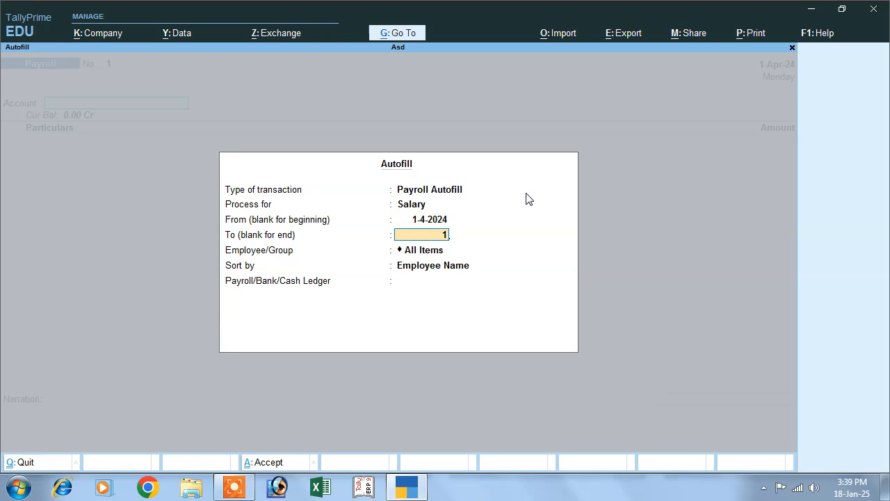
{"action": "type", "text": "1"}
{"action": "key", "text": "Return"}
Step: Limit the autofill to the employee and save the 30,500.00 Cash payroll voucher
{"action": "key", "text": "Down"}
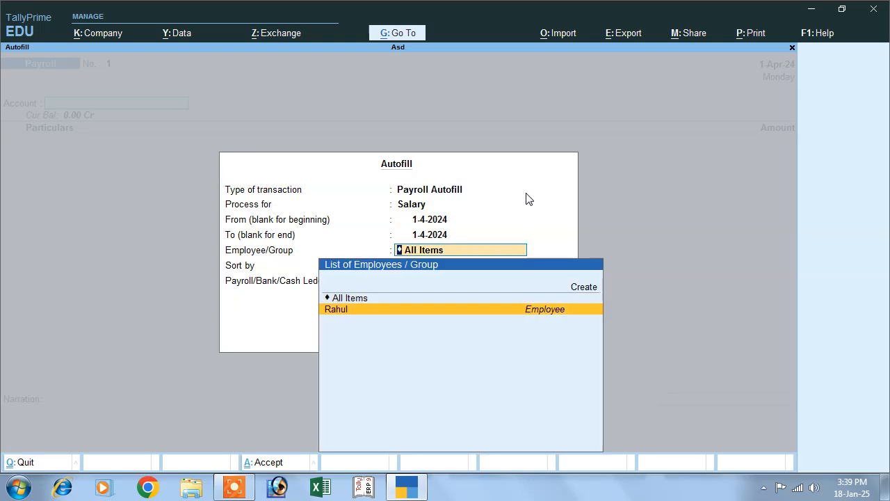
{"action": "key", "text": "Return"}
{"action": "key", "text": "Return"}
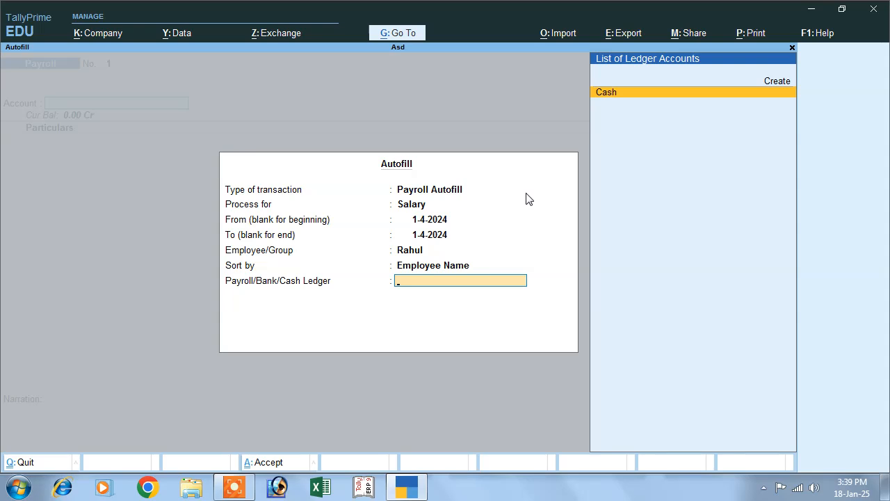
{"action": "key", "text": "Return"}
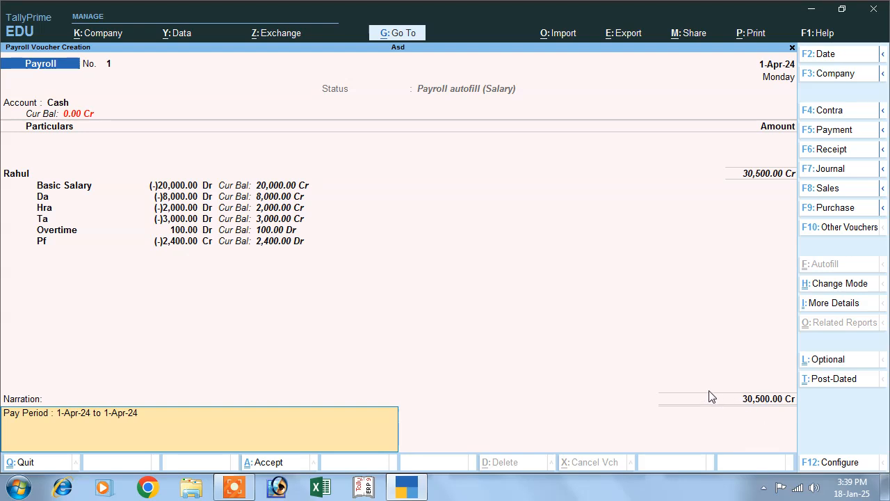
{"action": "key", "text": "Return"}
{"action": "key", "text": "Return"}
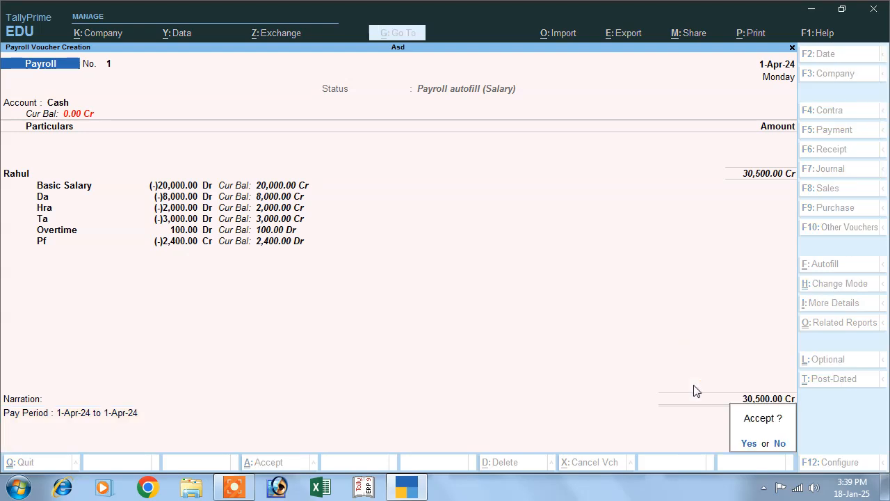
{"action": "key", "text": "Return"}
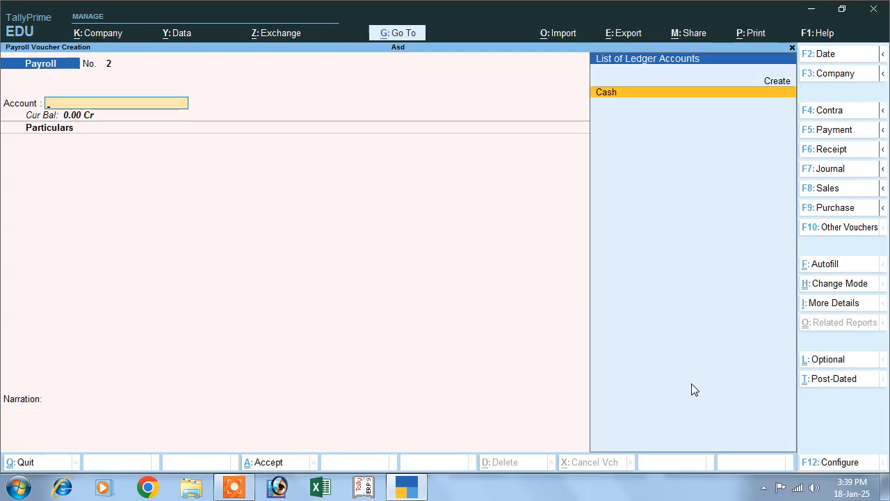
{"action": "key", "text": "Escape"}
Step: From the Day Book, reopen the 1-Apr-24 Basic Salary payroll voucher showing Cash 30,500.00 Dr
{"action": "key", "text": "Return"}
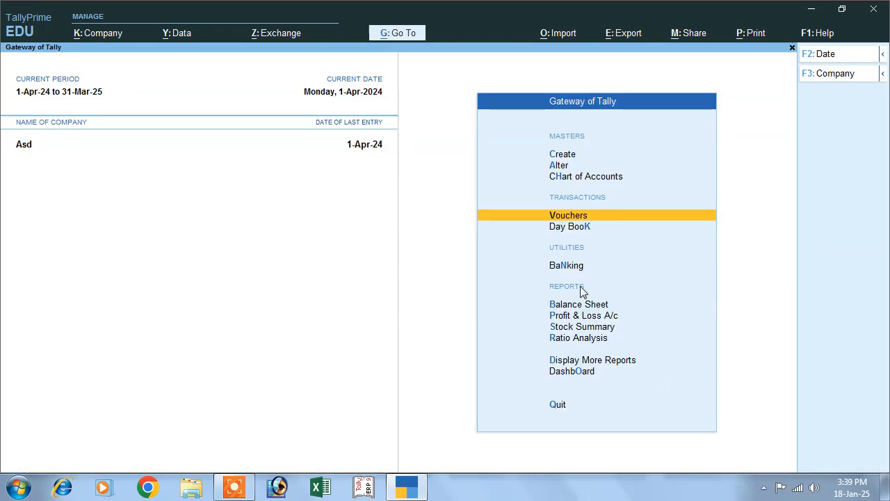
{"action": "left_click", "coordinate": [565, 227]}
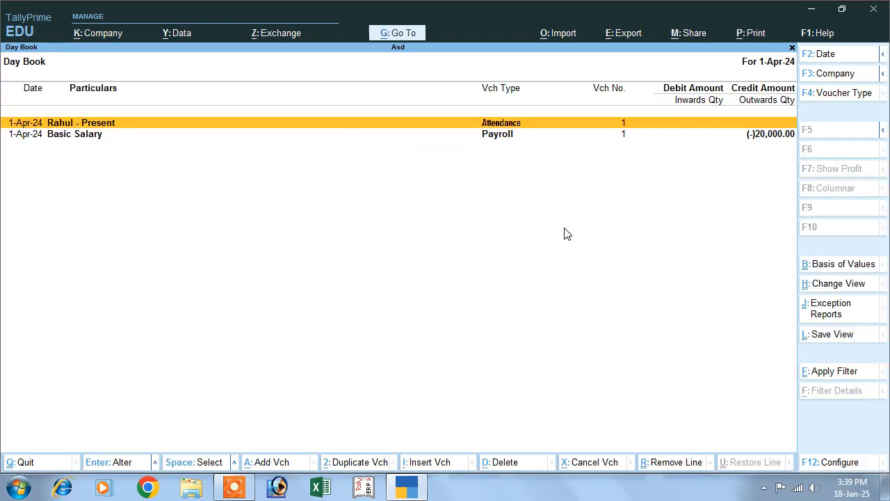
{"action": "left_click", "coordinate": [516, 137]}
{"action": "key", "text": "Return"}
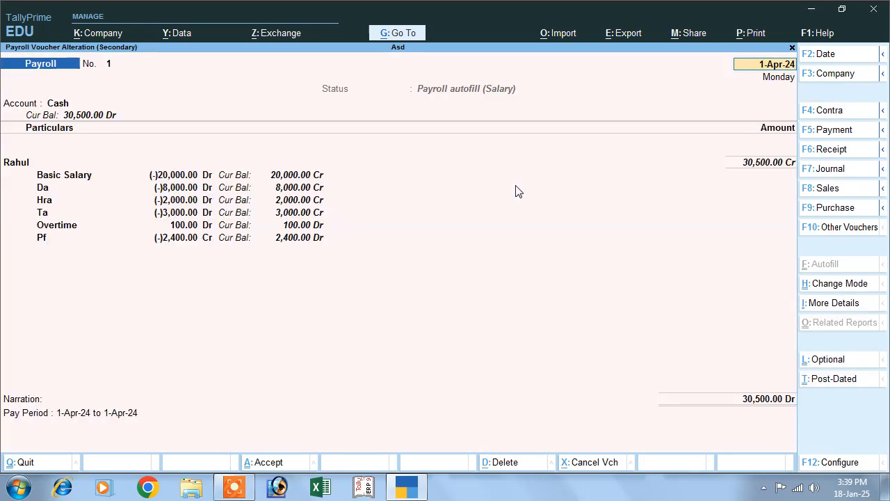